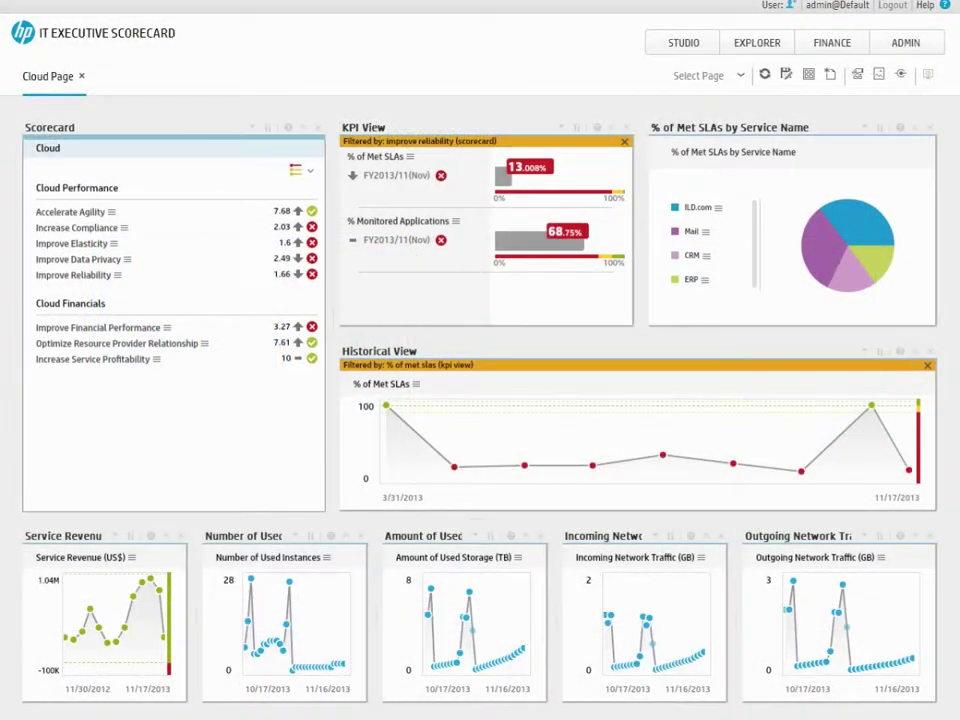
Start a new data source in Data Source Management with type SM (Service Manager).
left_click(906, 43)
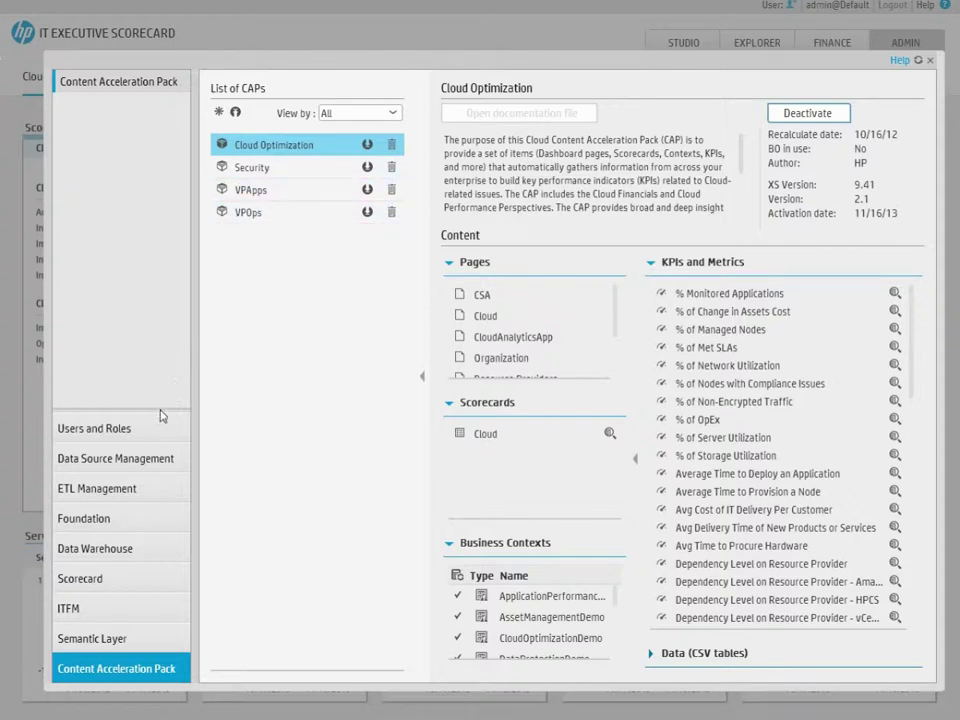
left_click(147, 459)
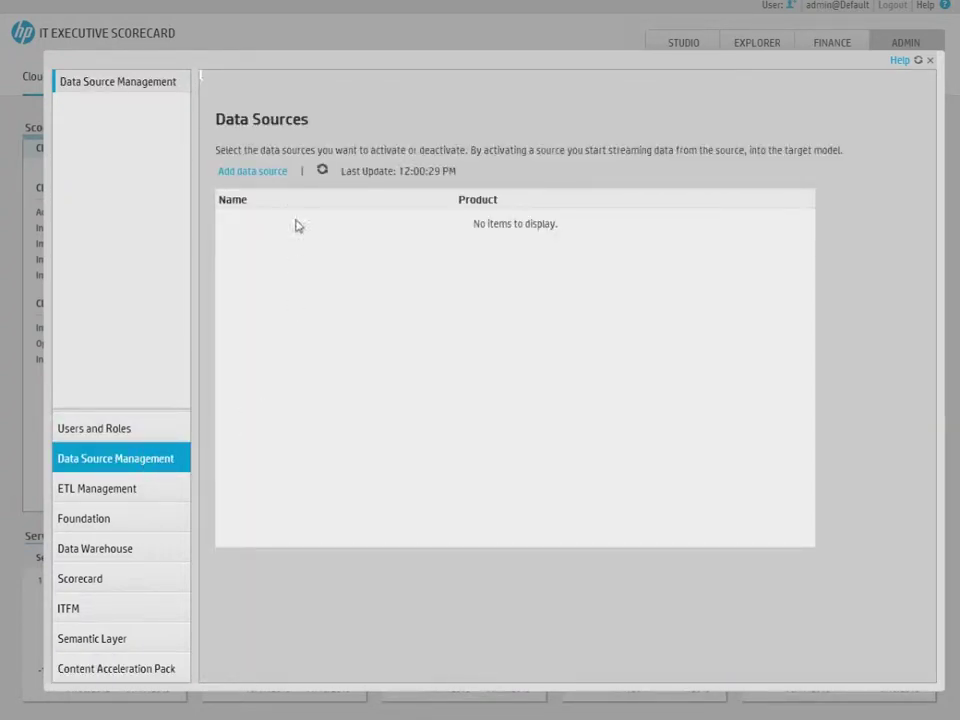
left_click(275, 172)
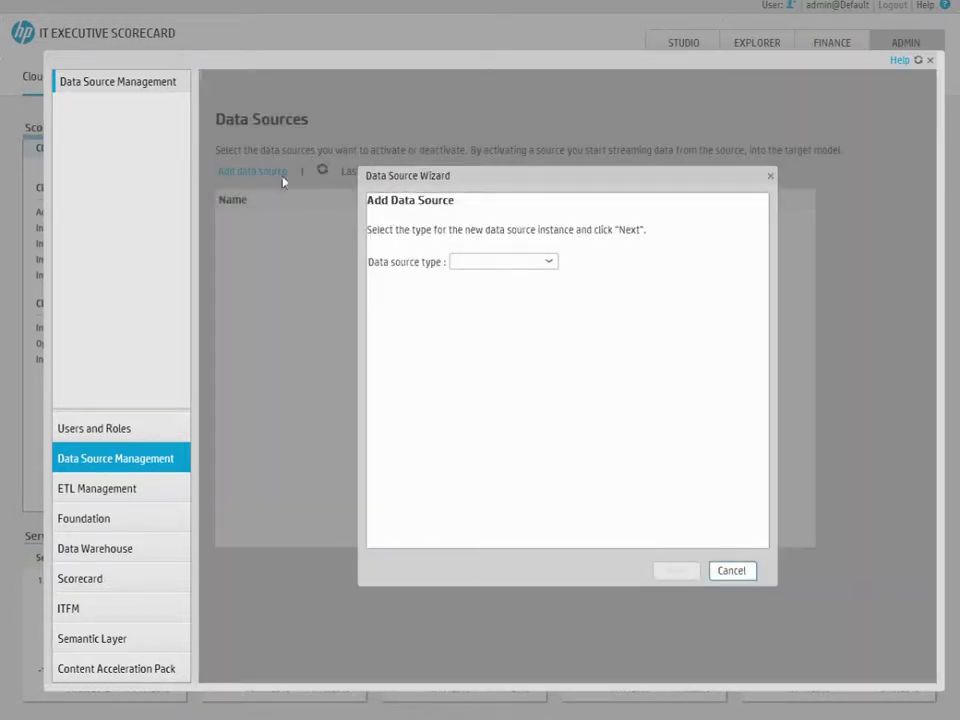
left_click(548, 261)
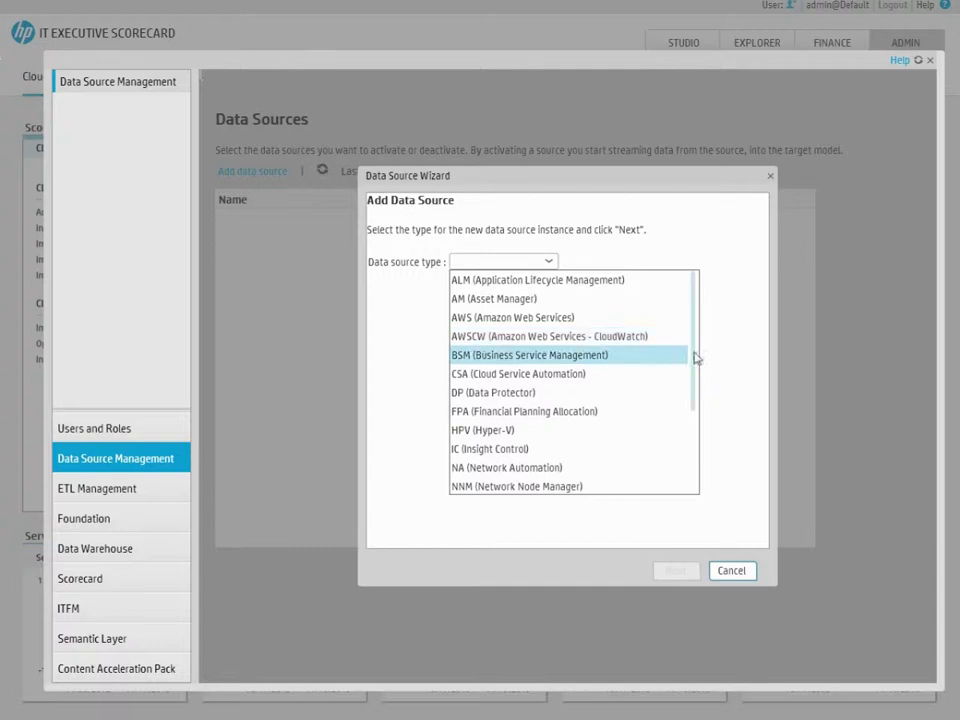
left_click_drag(694, 358, 697, 462)
left_click(542, 447)
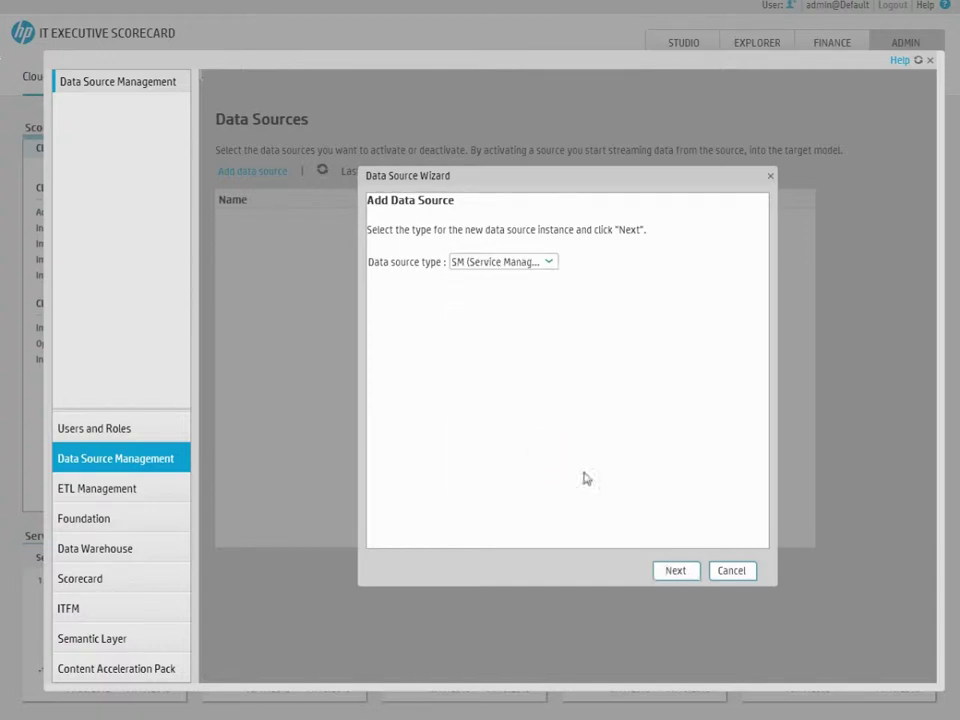
left_click(689, 573)
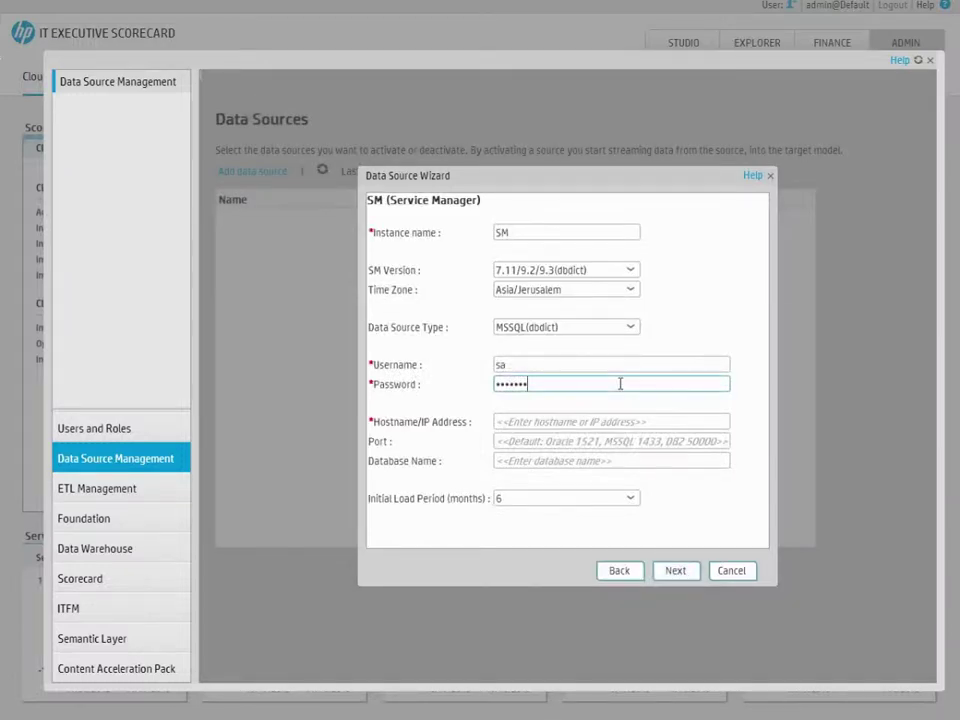
Enter the MSSQL server hostname, port 1433 and the ServiceMgr database, then validate and activate the source.
left_click(583, 421)
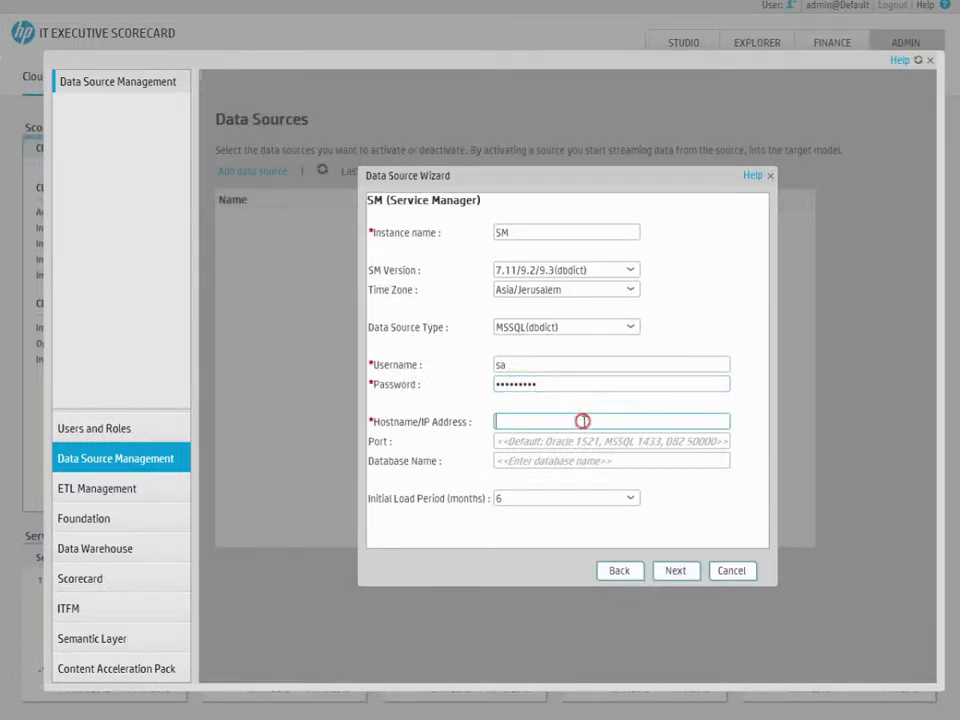
type("labm3amdb38.hpswlabs.adapps.hp.com")
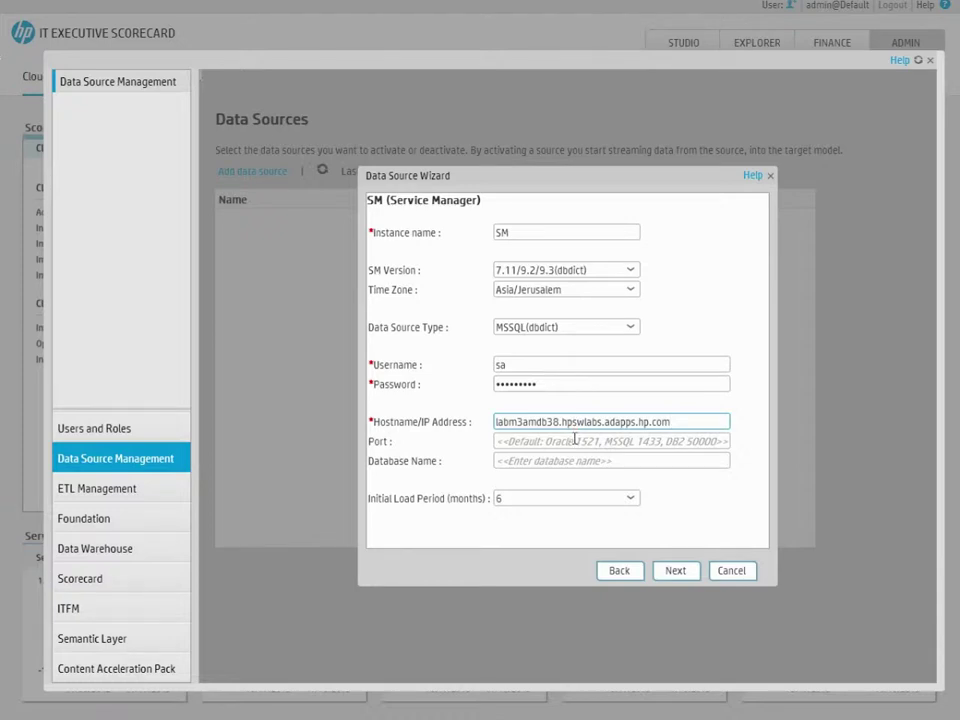
left_click(573, 440)
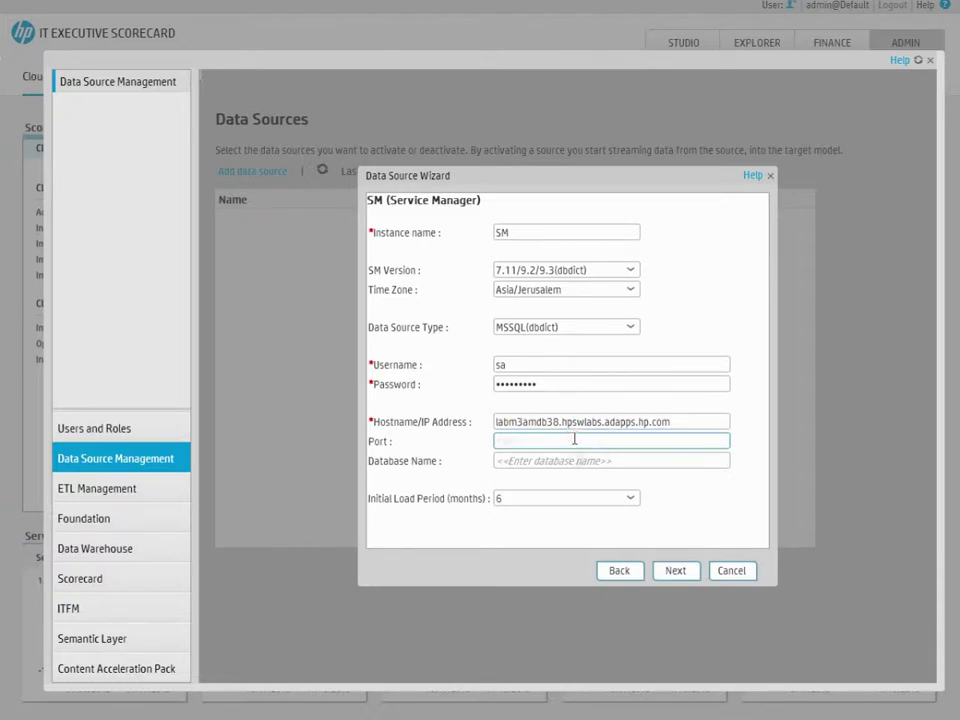
type("1433")
left_click(603, 459)
key("ctrl+v")
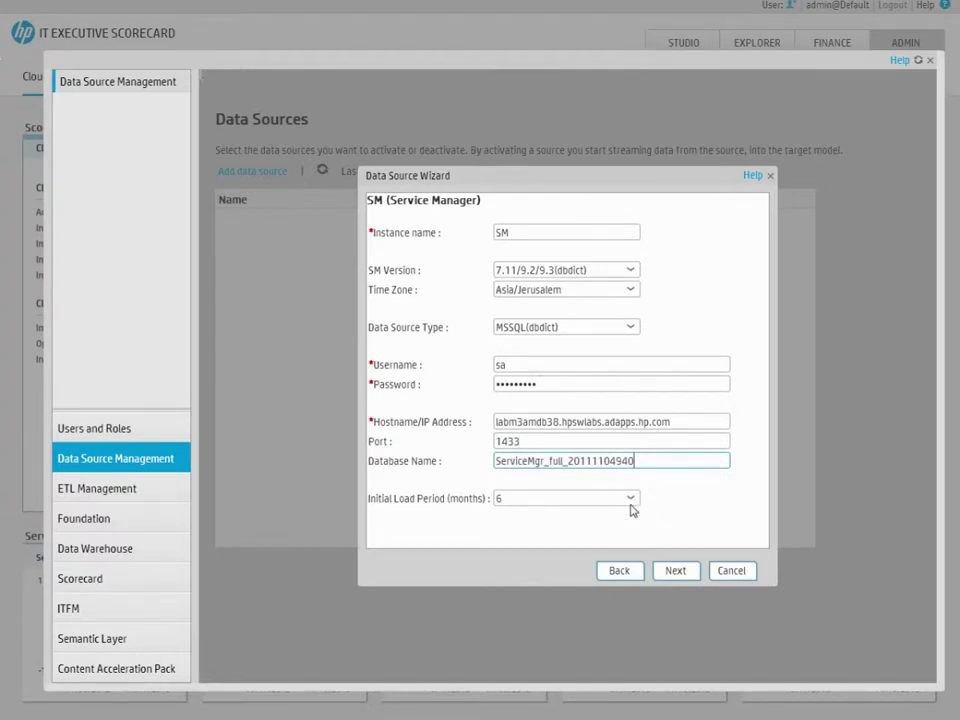
left_click(676, 571)
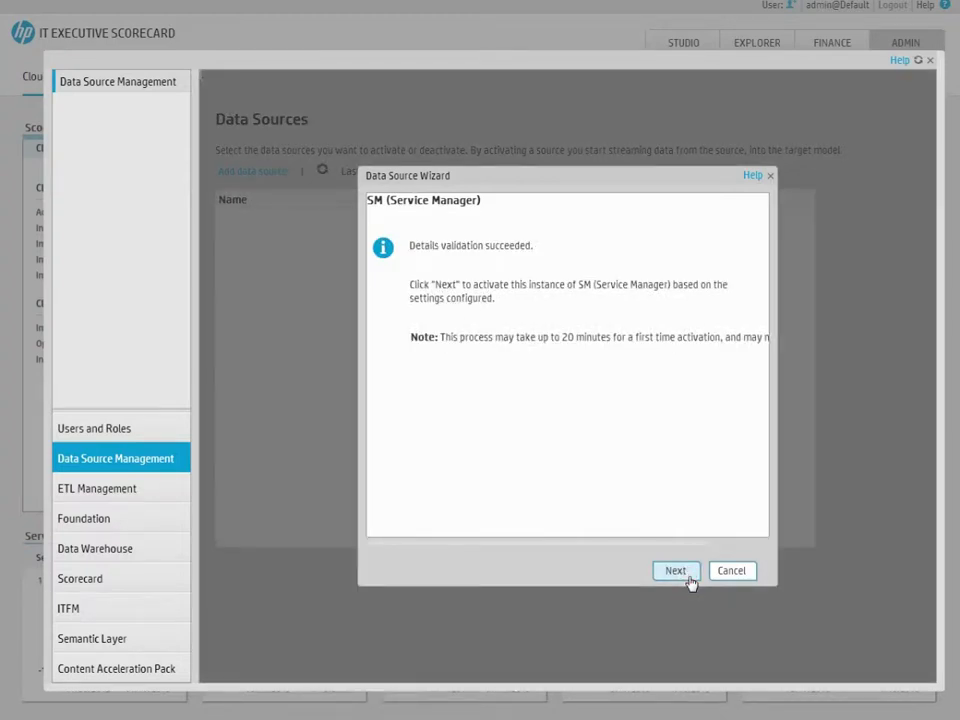
left_click(676, 571)
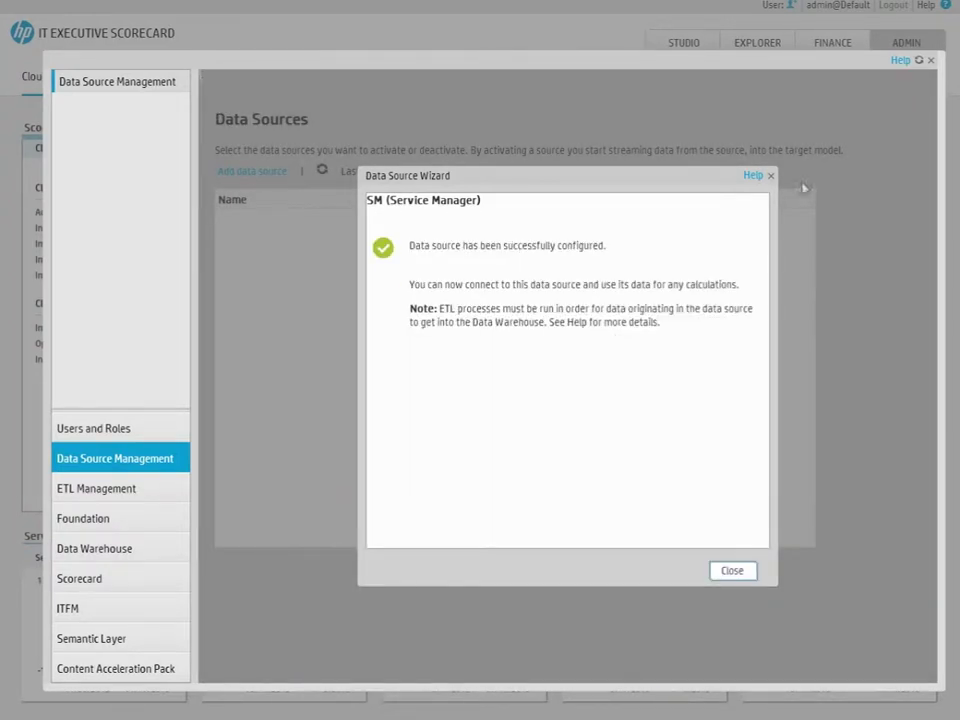
left_click(744, 573)
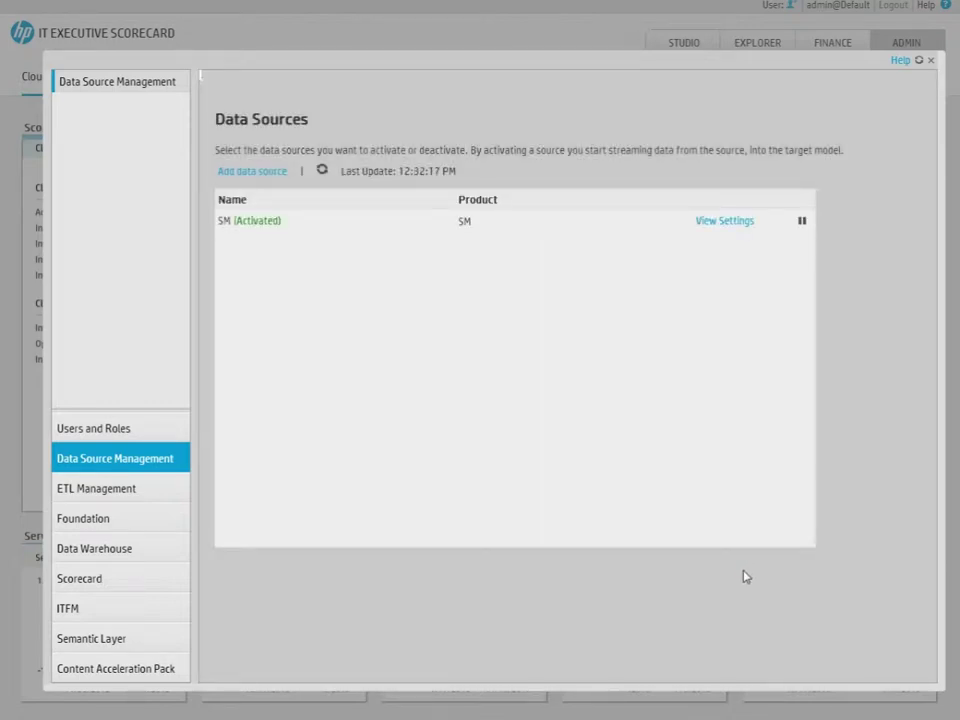
Load a new batch of the Upstream stream from ETL Management.
left_click(170, 499)
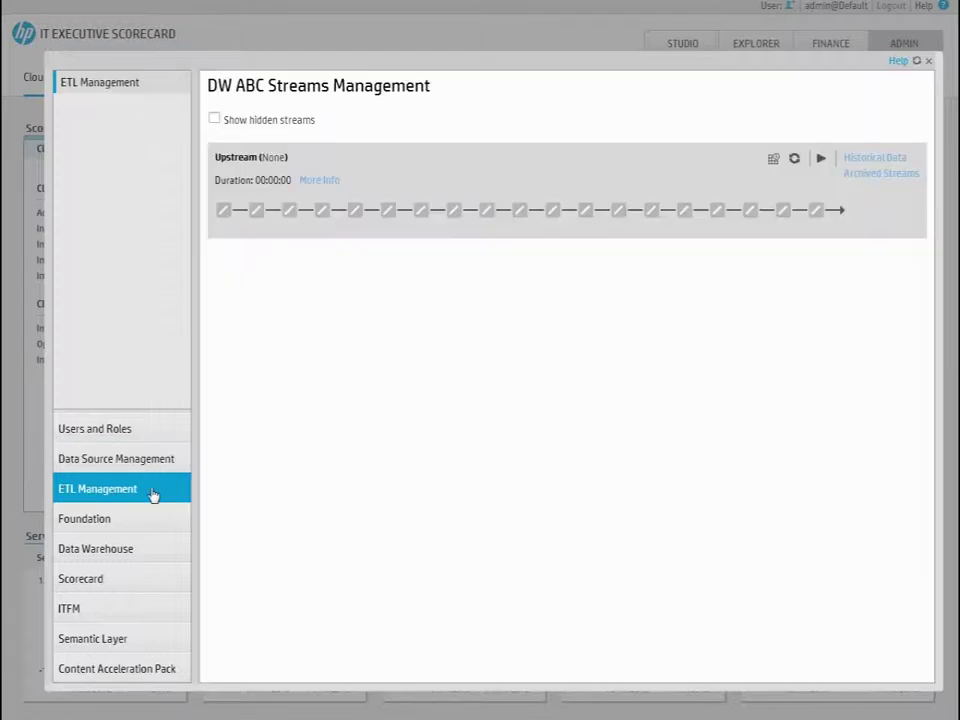
left_click(821, 160)
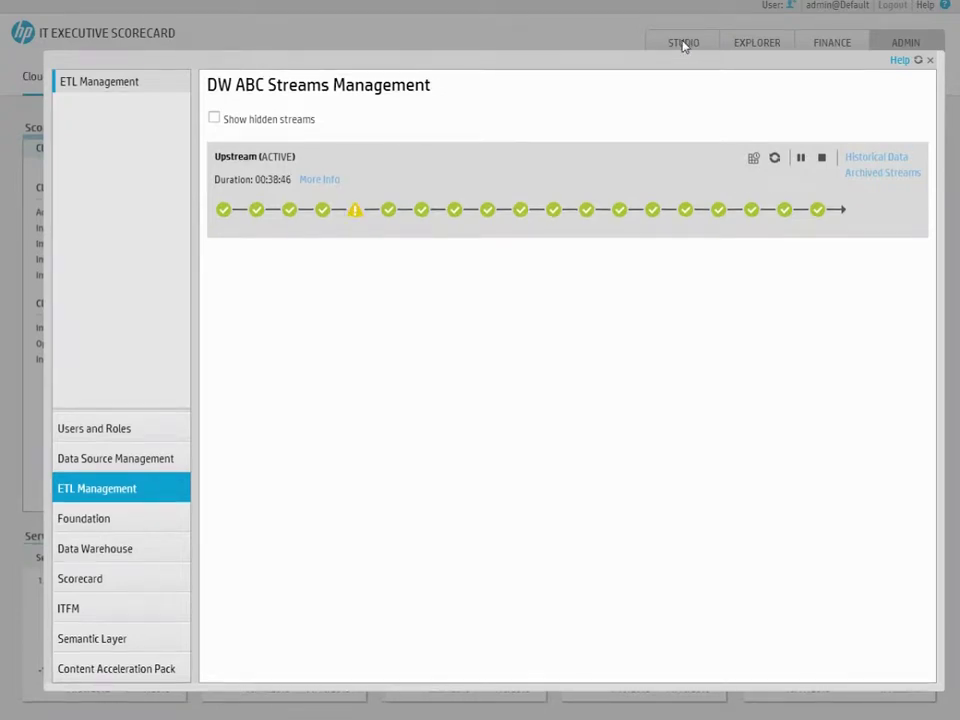
Find 'number of closed' in the KPI Library, add Number of Closed Incidents to Public Metrics and KPIs, and test it.
left_click(686, 44)
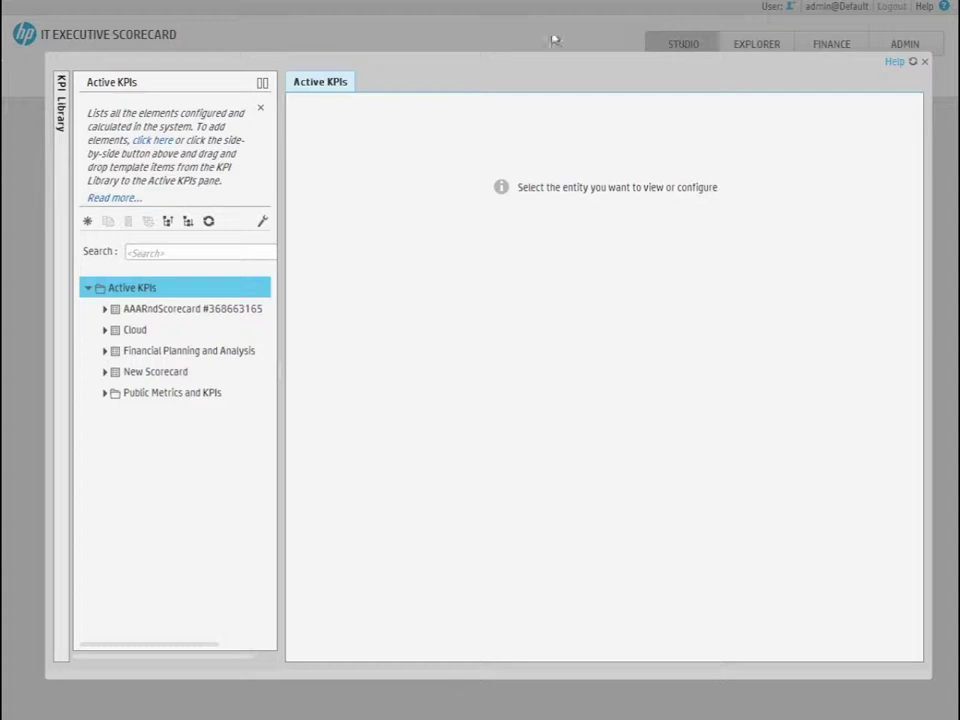
left_click(260, 83)
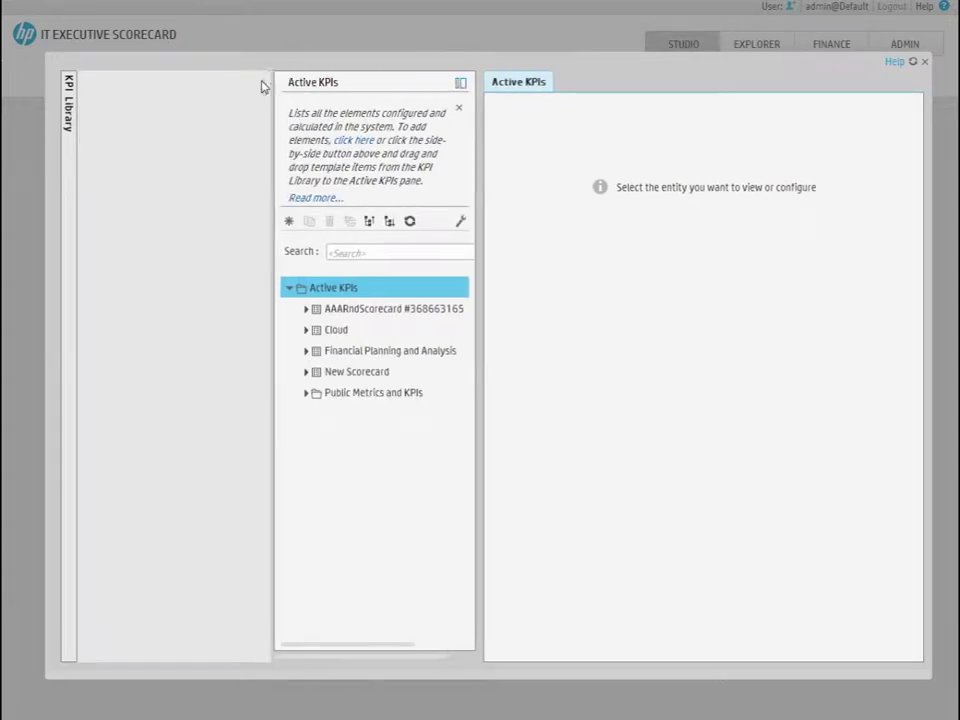
left_click(165, 233)
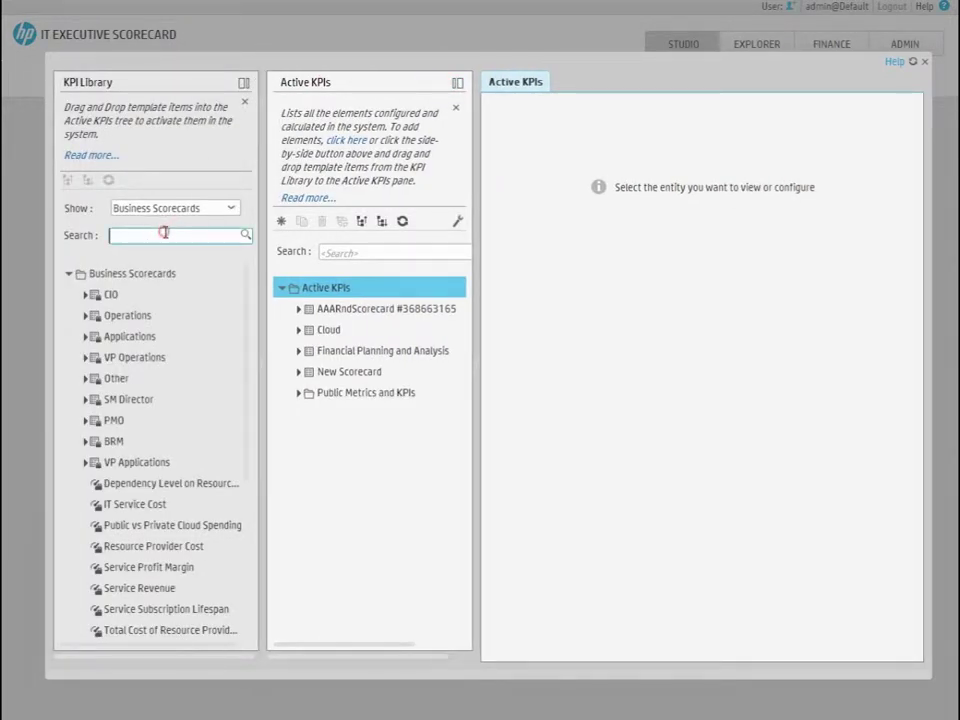
type("number of closed")
key("Return")
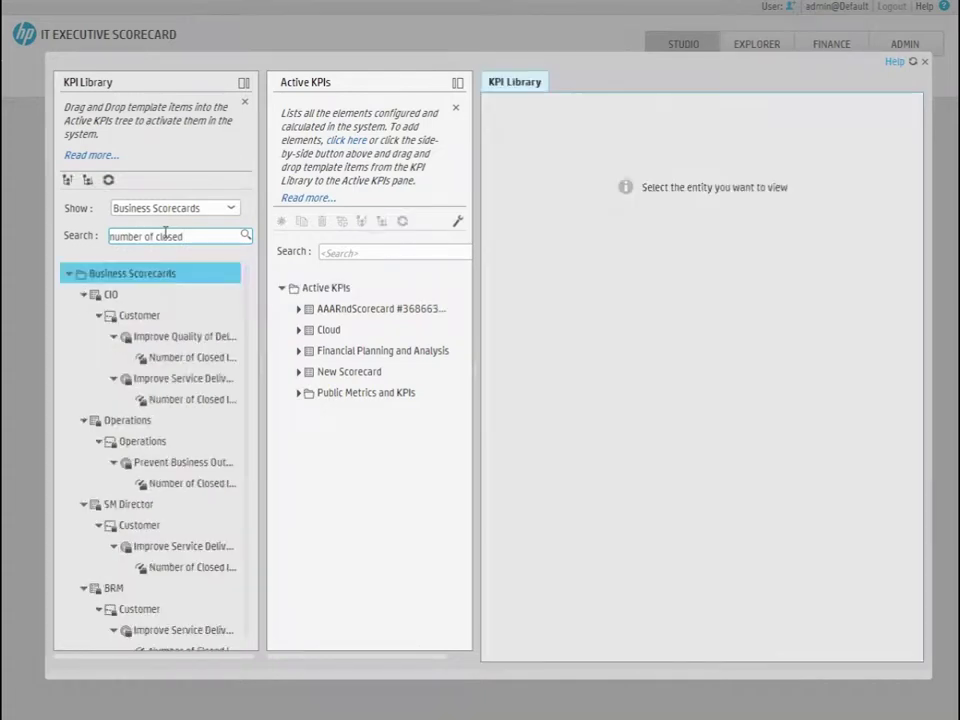
left_click(206, 359)
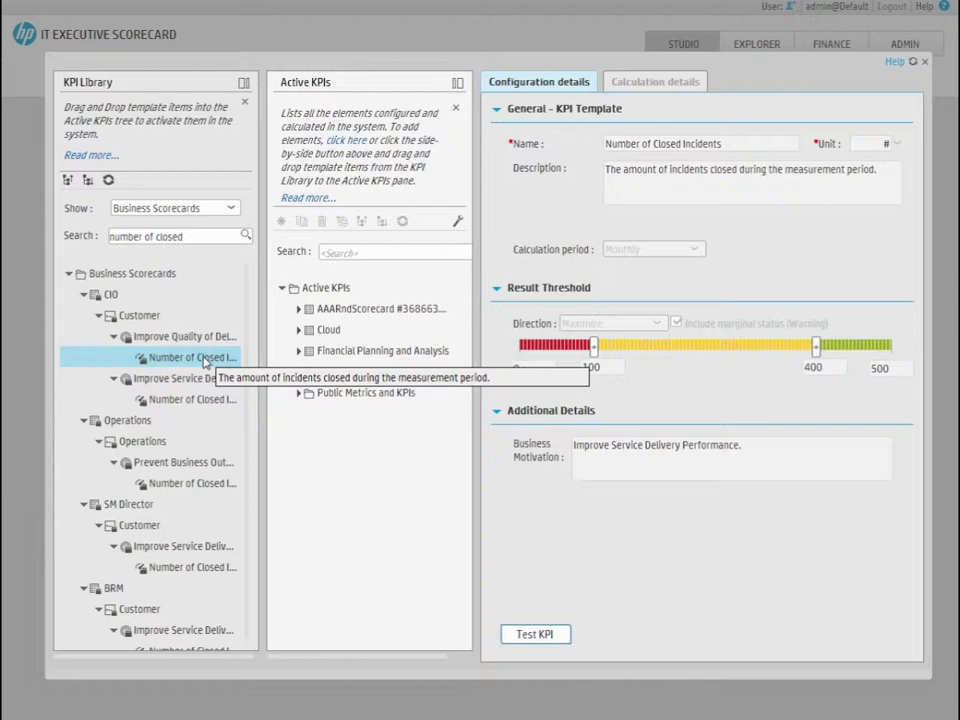
left_click_drag(206, 361, 332, 396)
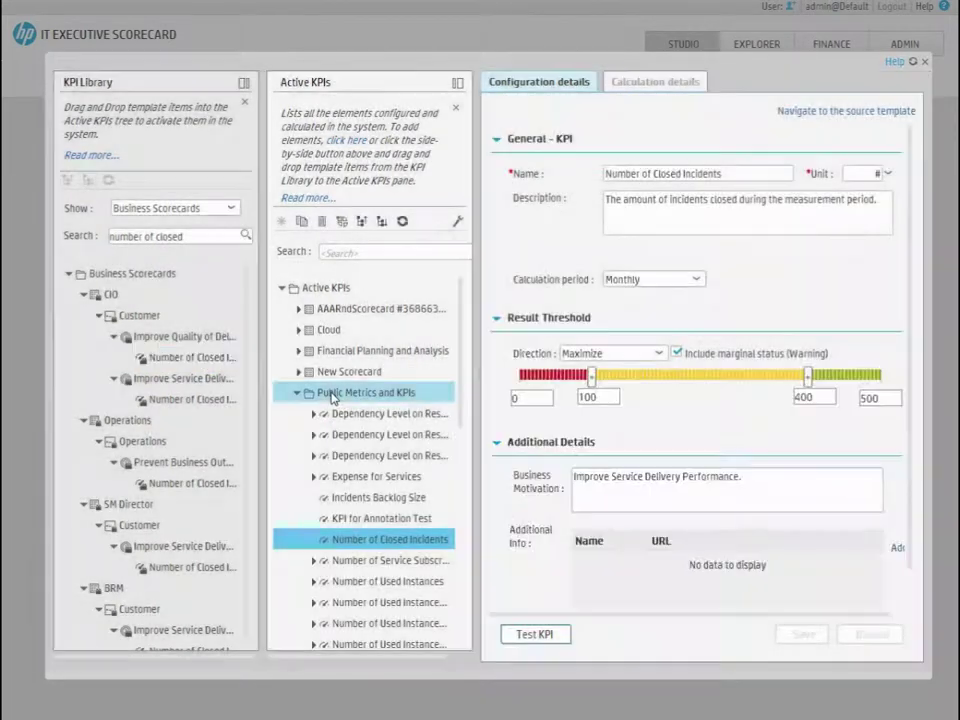
left_click(541, 635)
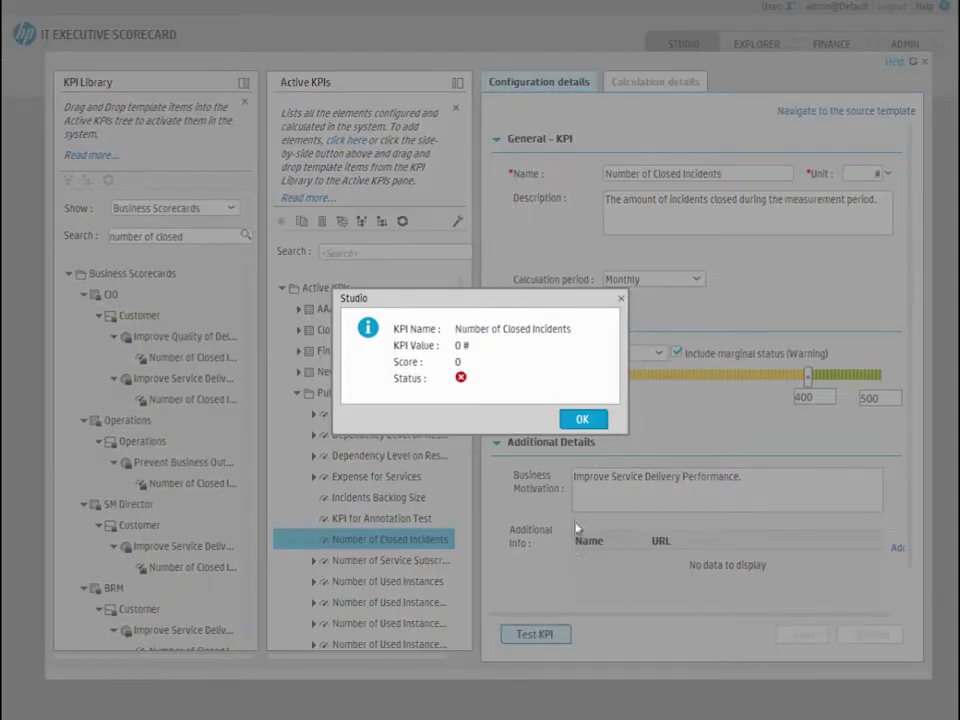
left_click(581, 421)
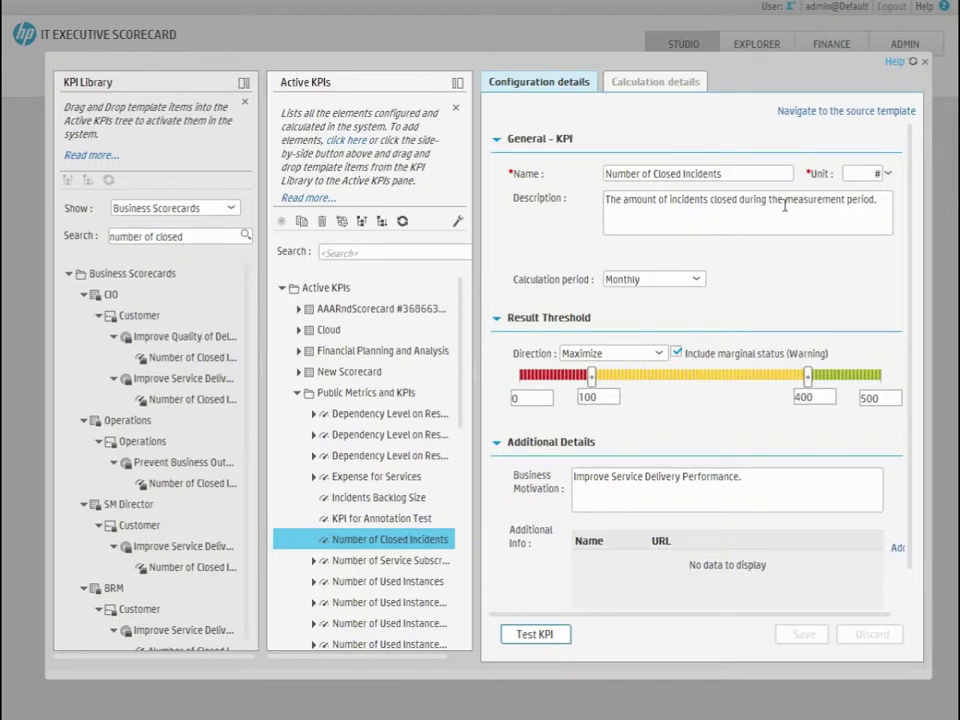
Append + 250 to the Number of Closed Incidents formula, save it, and confirm the test gives 250.
left_click(622, 86)
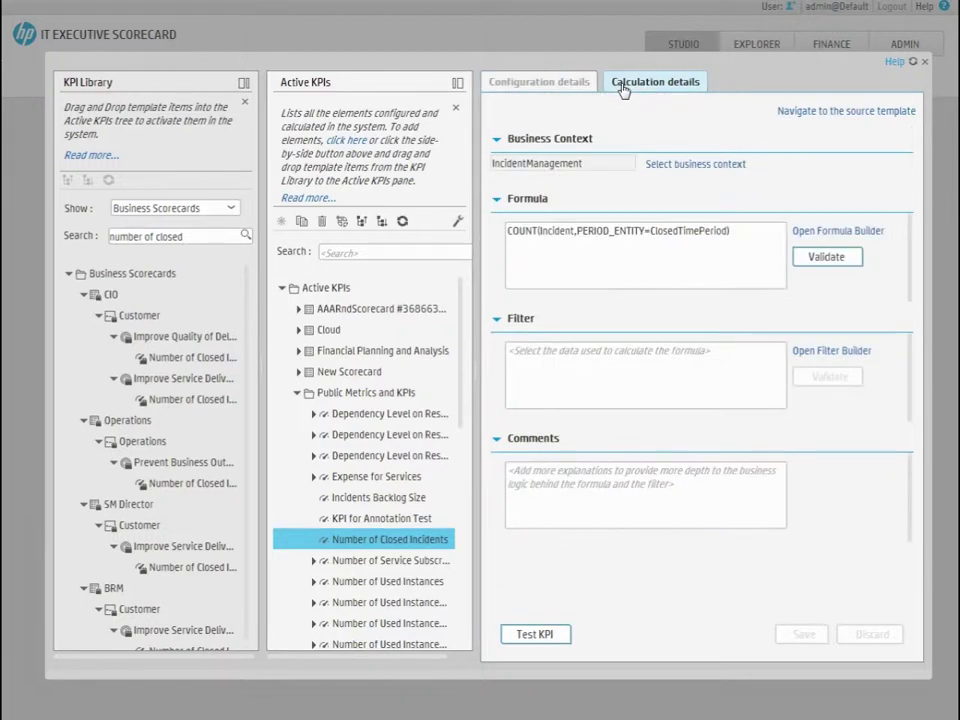
left_click(820, 231)
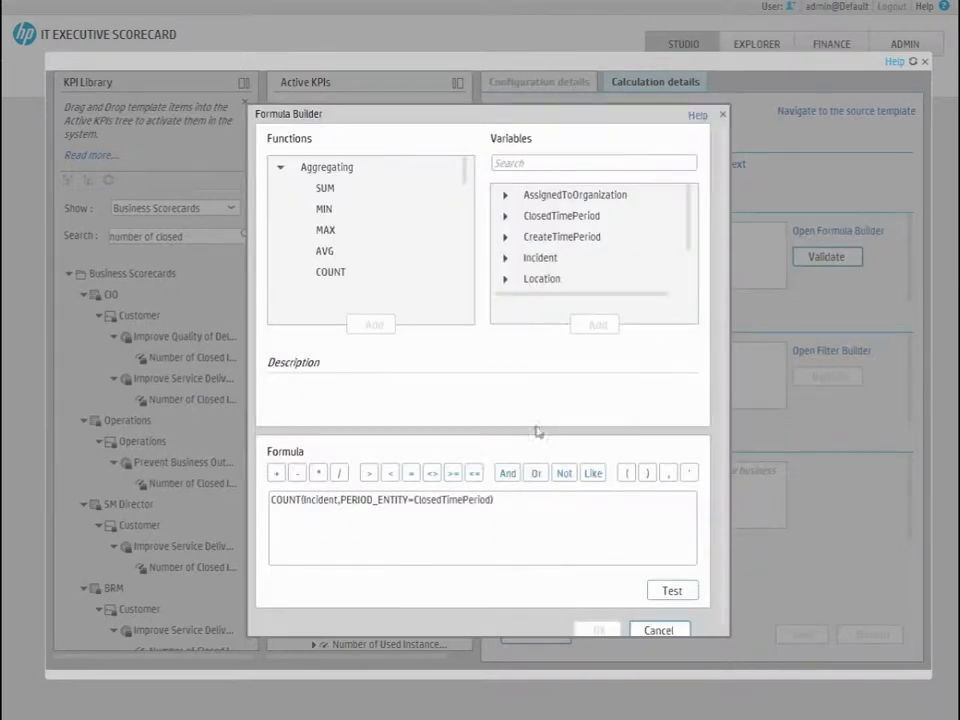
left_click(497, 500)
left_click(276, 474)
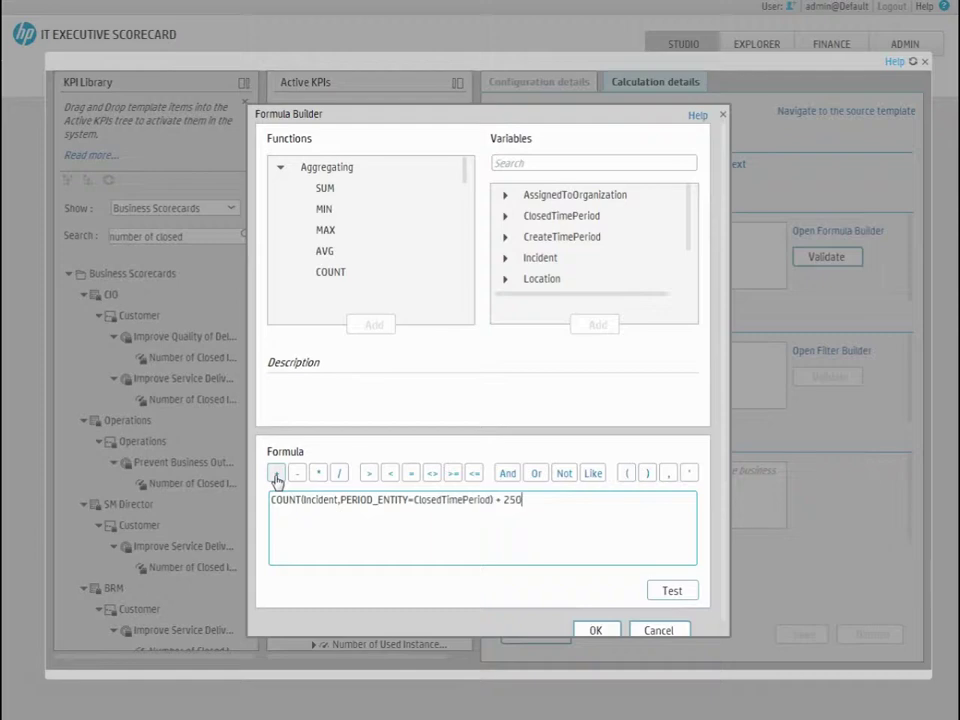
left_click(600, 633)
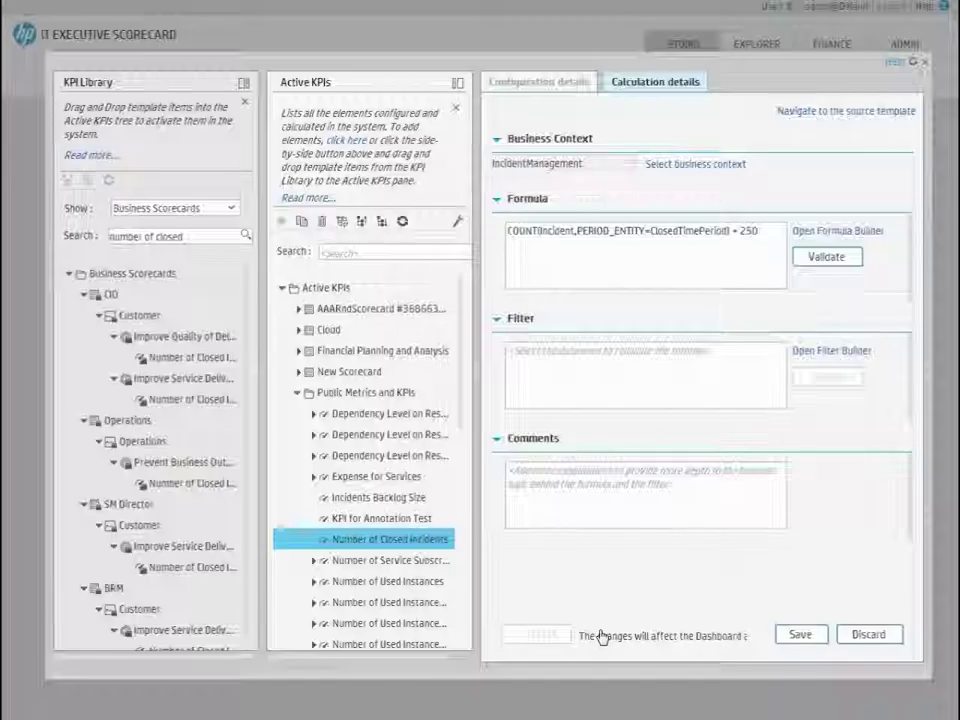
left_click(790, 634)
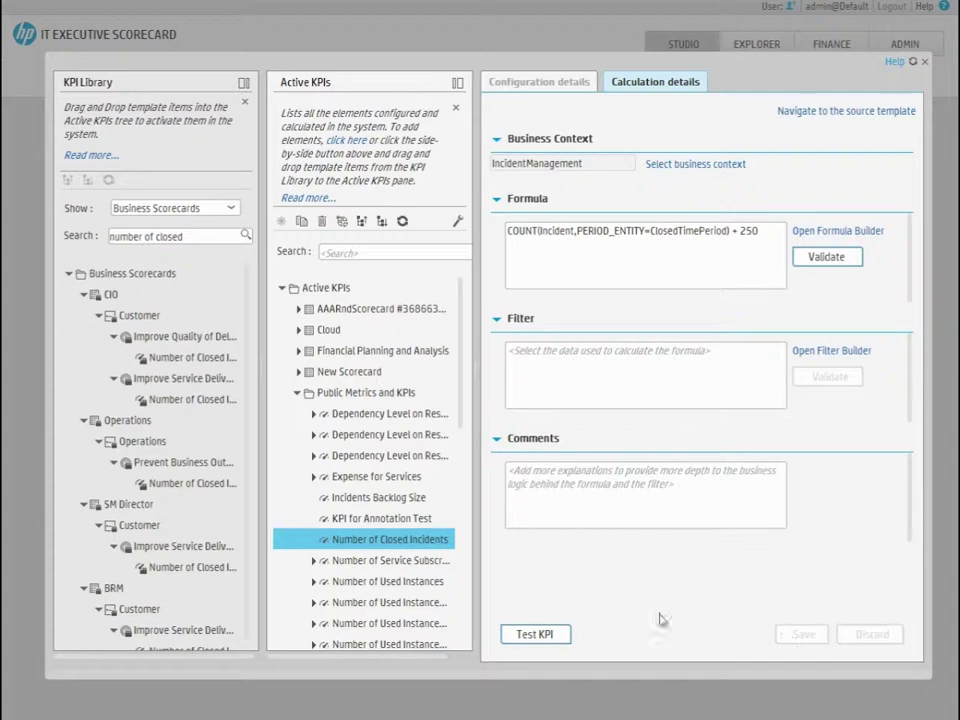
left_click(548, 636)
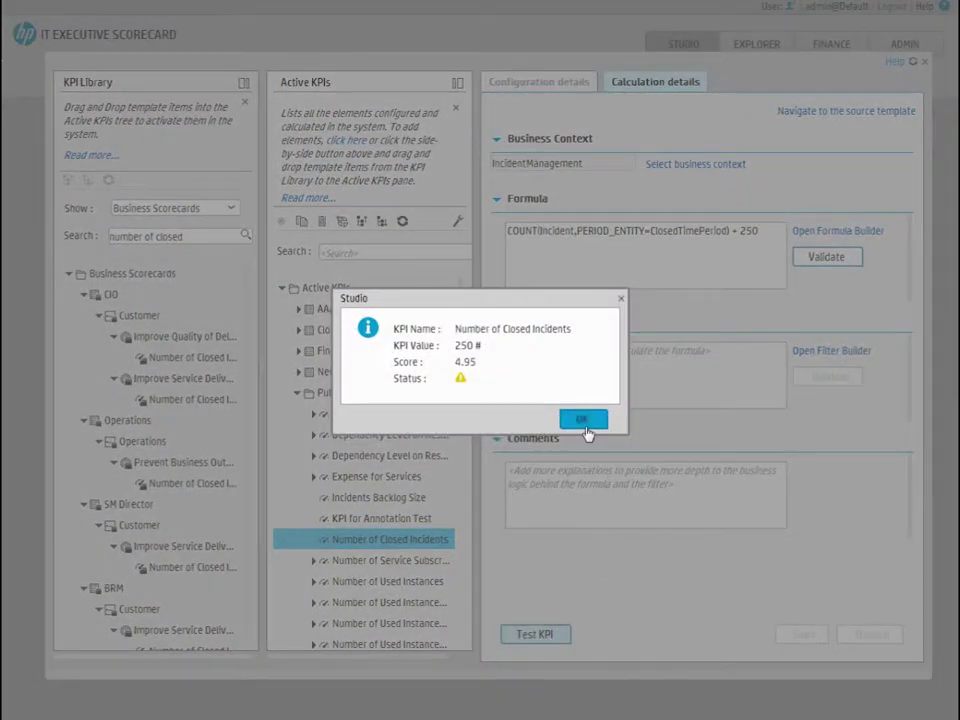
left_click(585, 420)
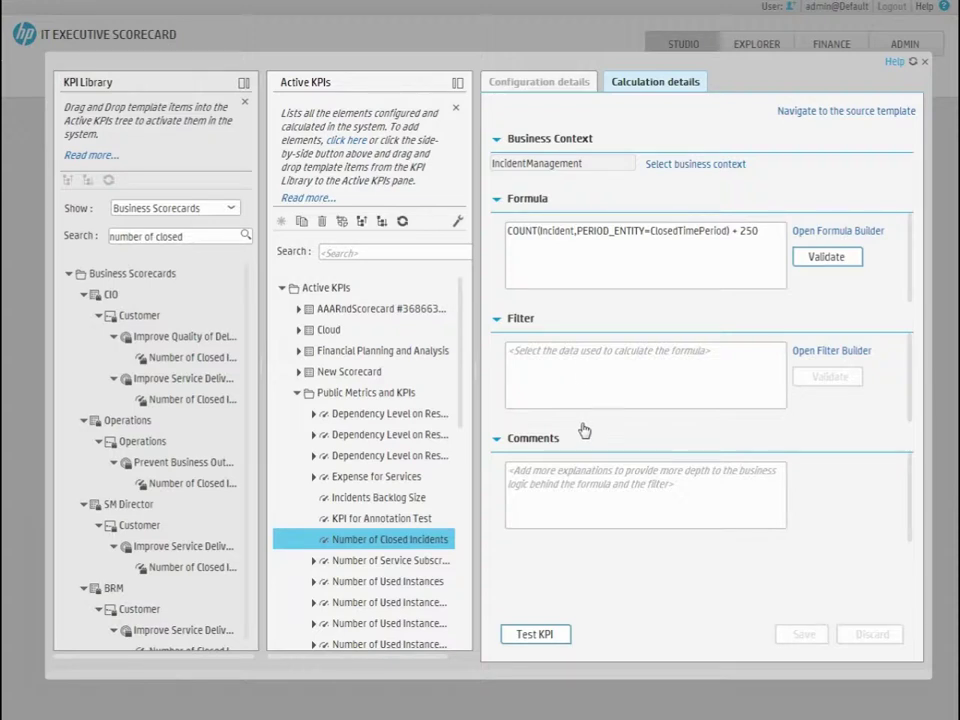
Recalculate the IncidentManagement context from start date 11/1/09, acknowledging the warning, then go to Explorer.
left_click(458, 222)
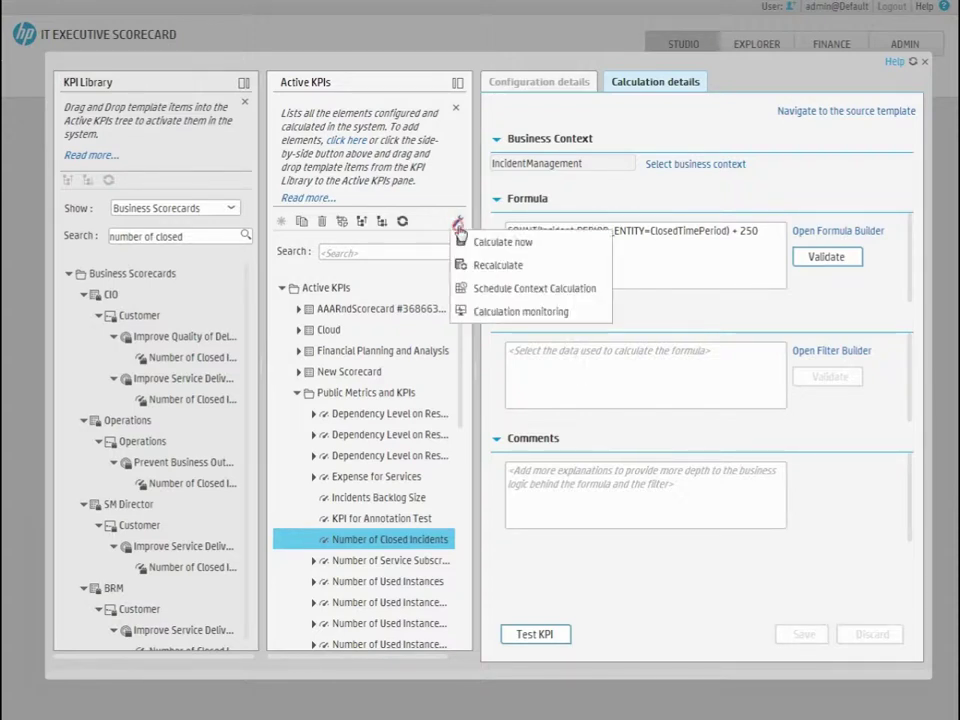
left_click(566, 266)
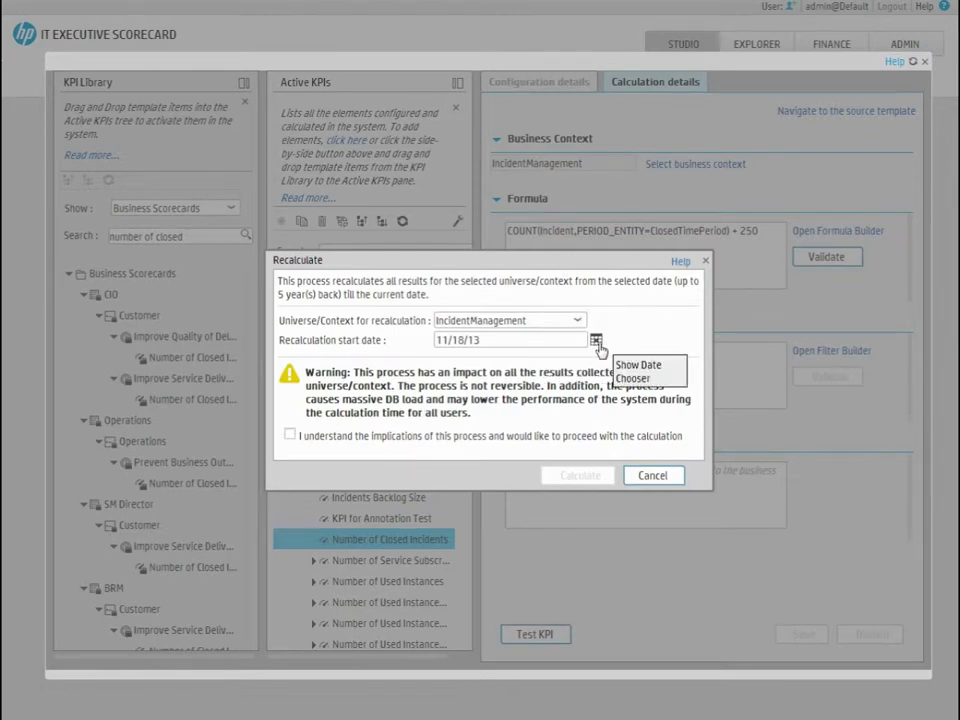
left_click(596, 341)
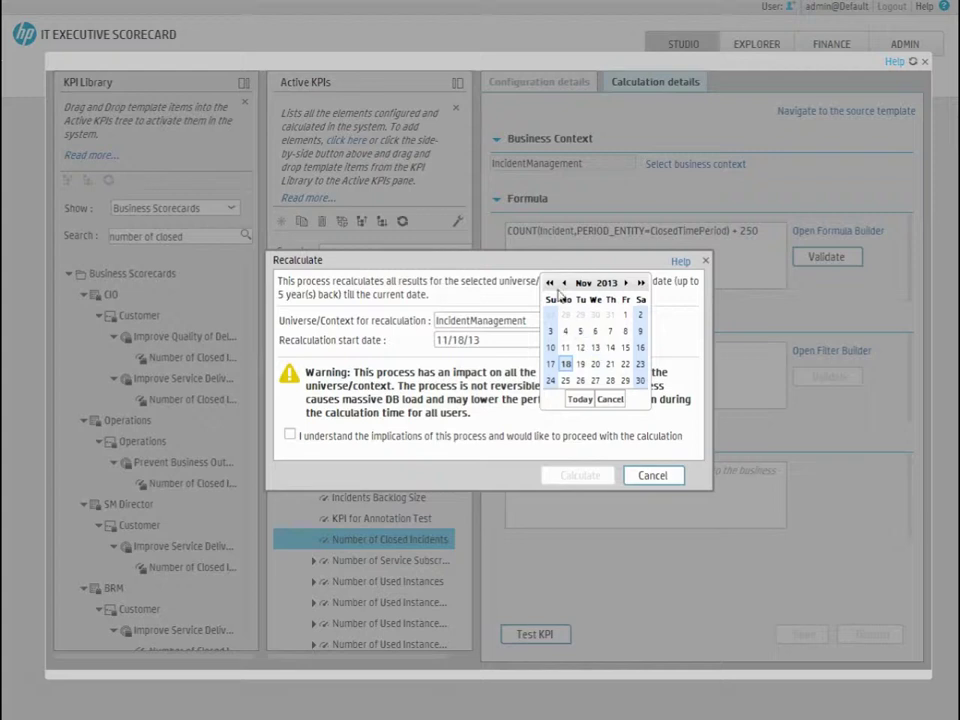
left_click(550, 282)
left_click(550, 282)
left_click(550, 282)
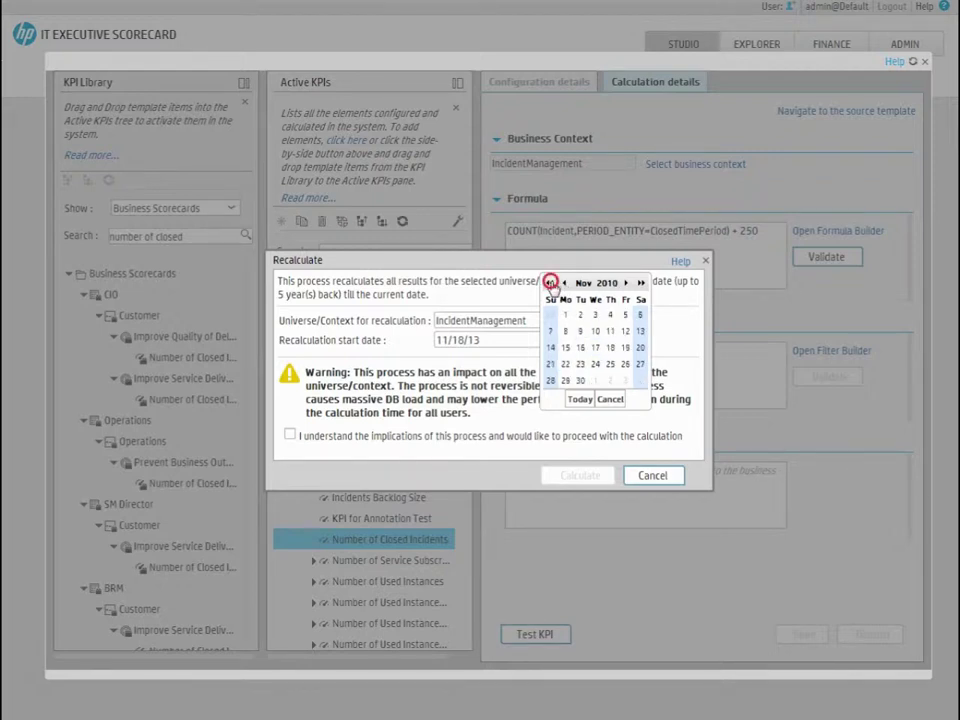
left_click(550, 282)
left_click(550, 314)
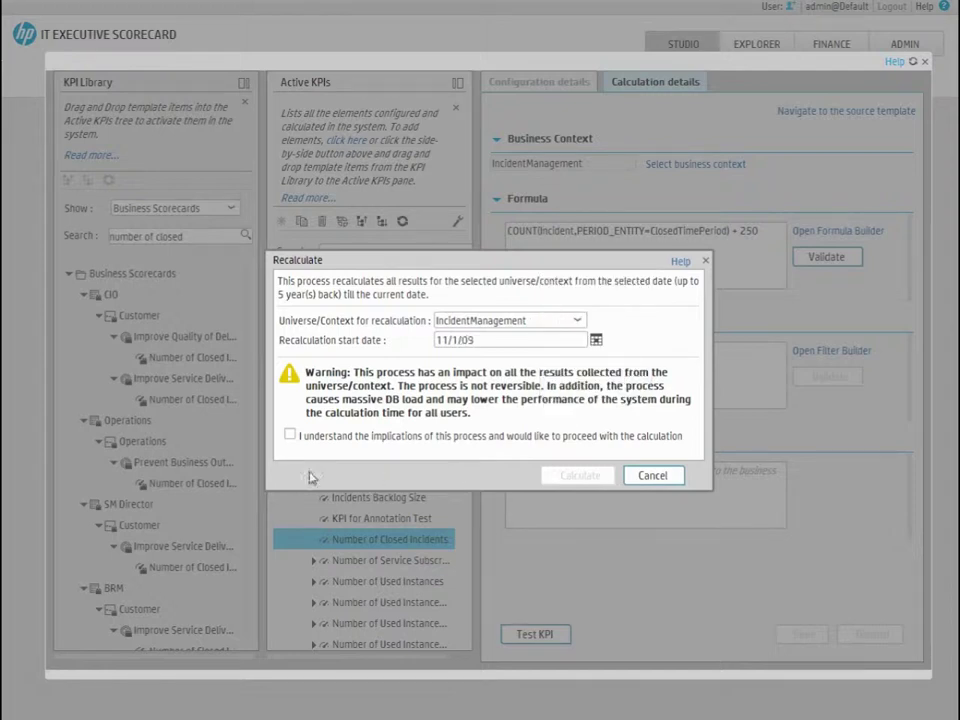
left_click(289, 435)
left_click(561, 475)
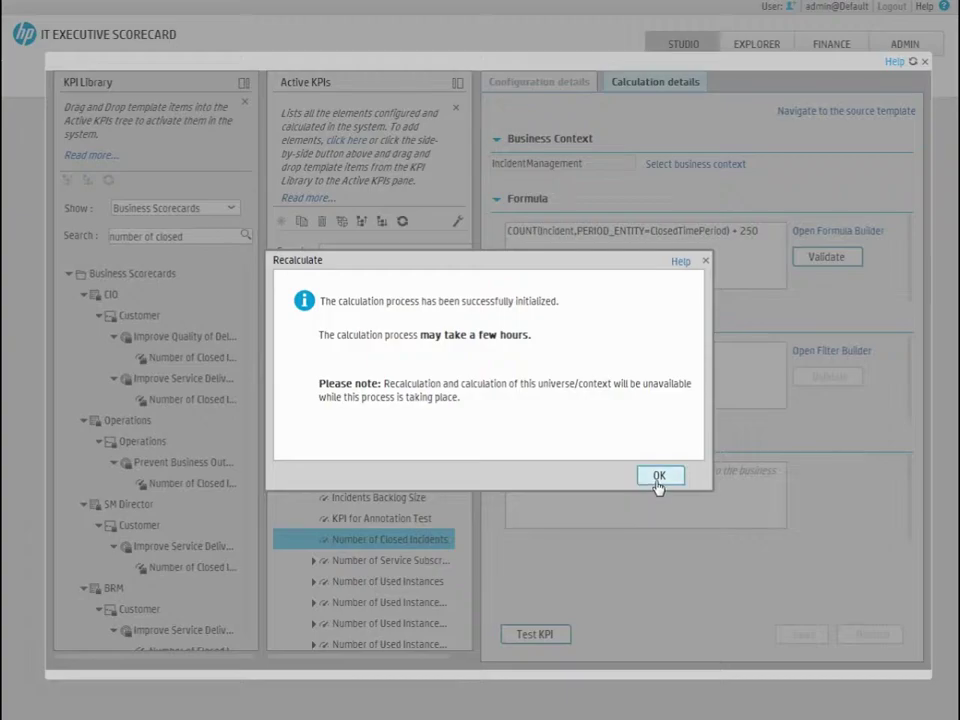
left_click(659, 478)
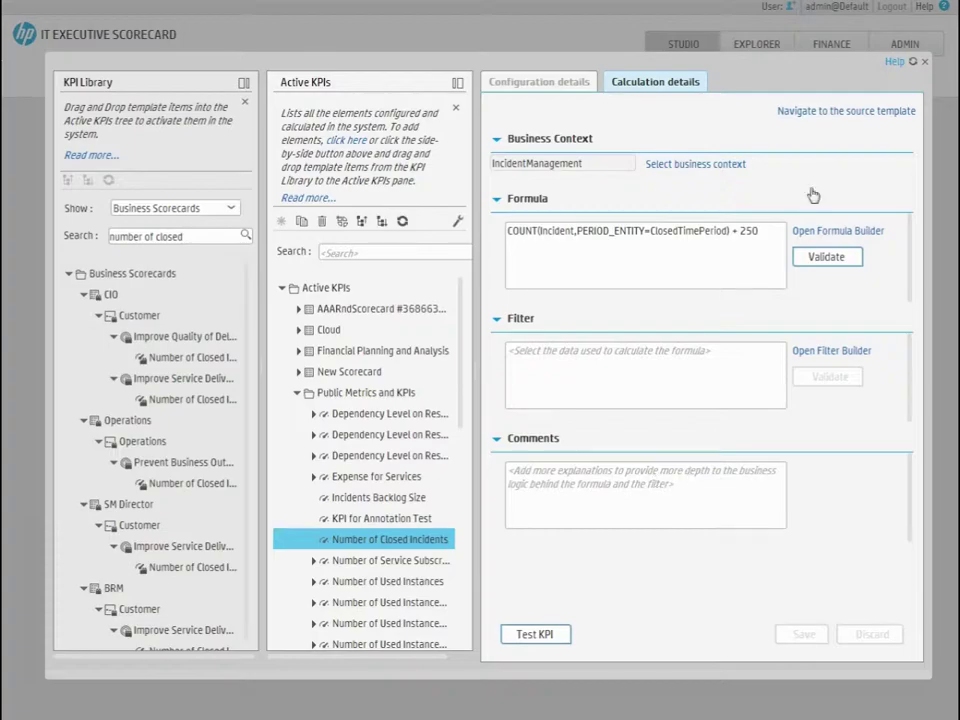
left_click(755, 43)
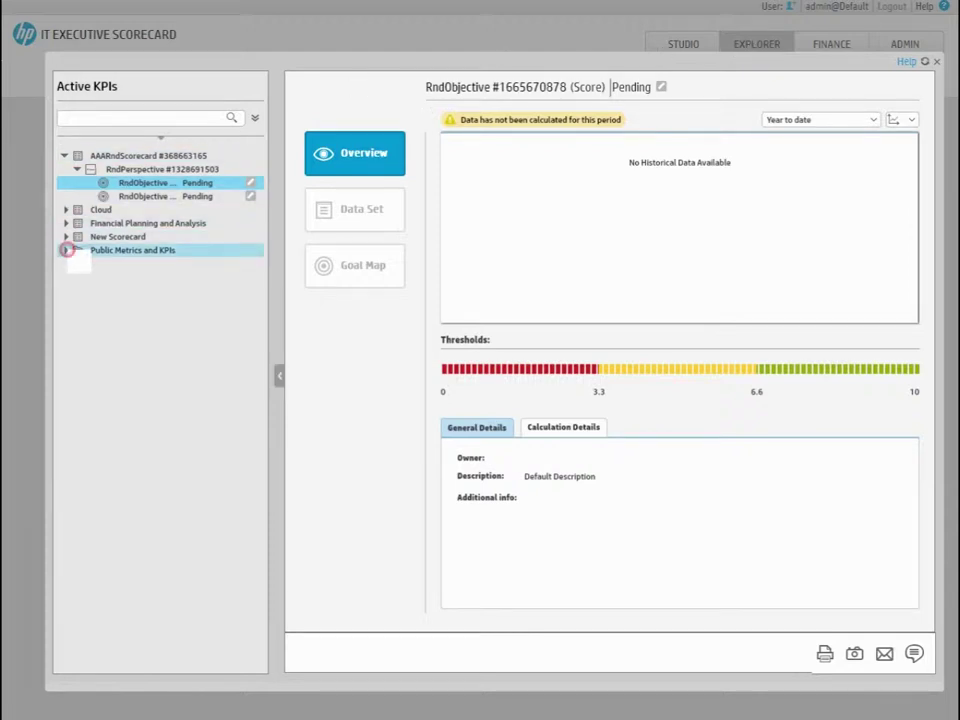
Show Number of Closed Incidents over 3 years to date and inspect its COUNT(Incident) + 250 data set.
left_click(66, 250)
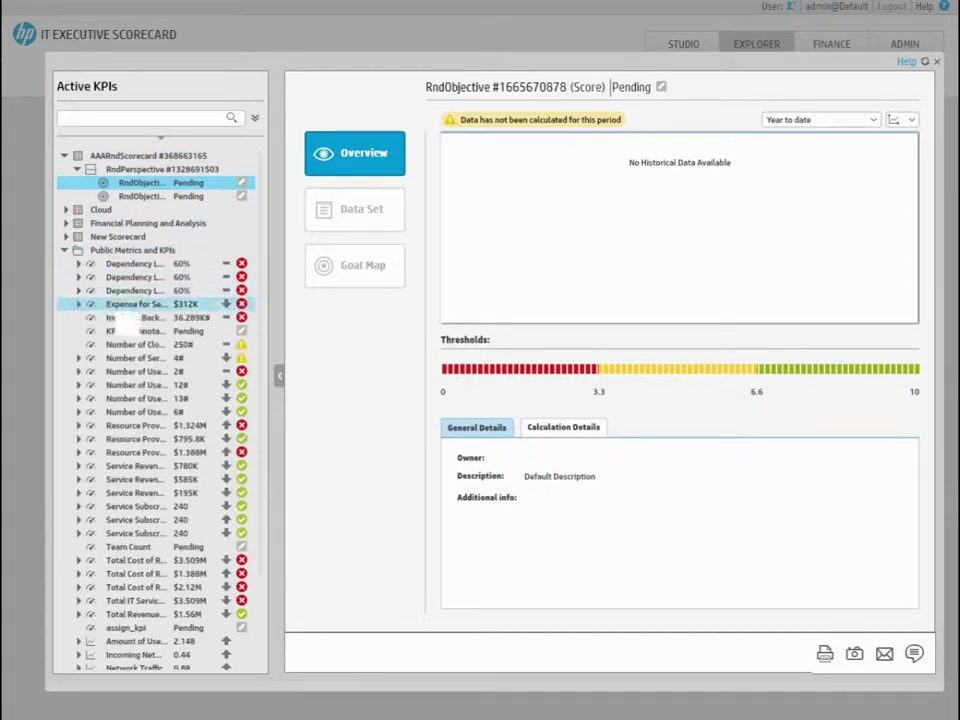
left_click(137, 344)
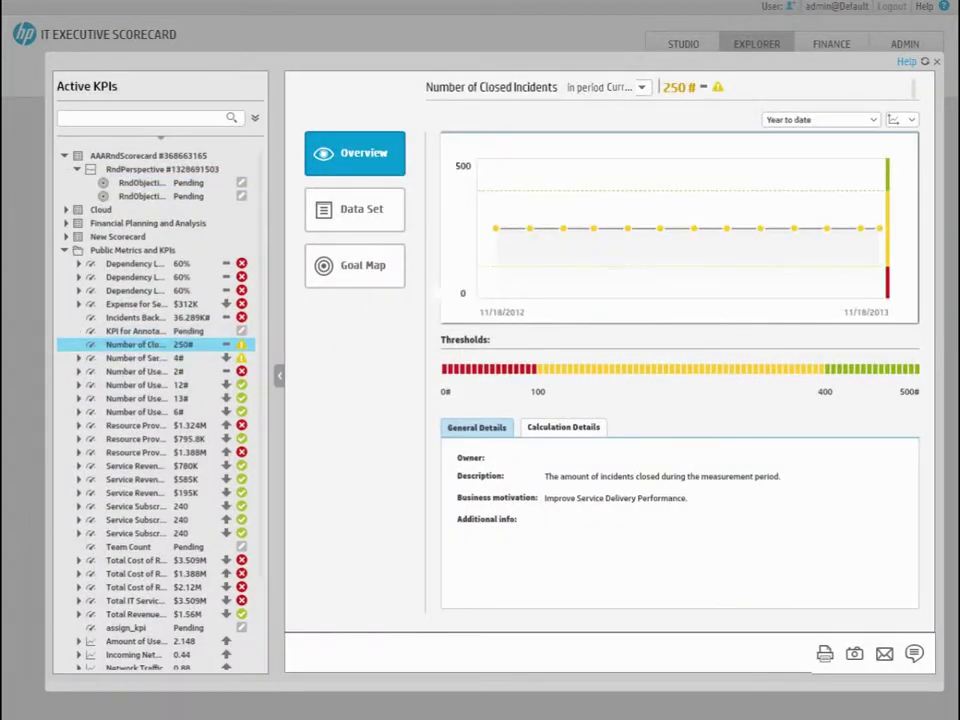
left_click(872, 120)
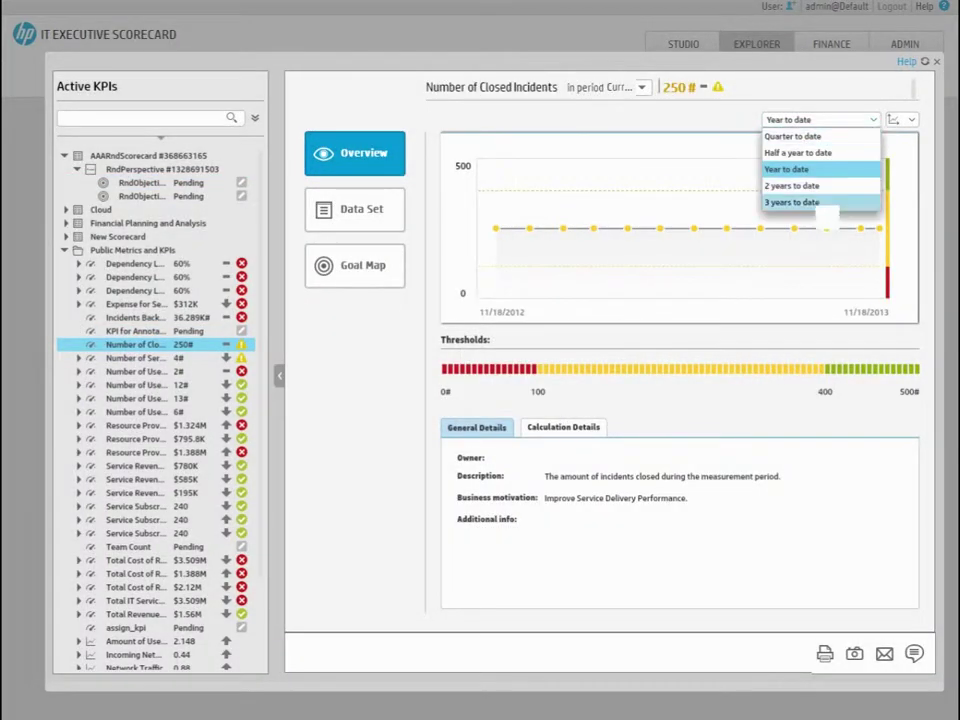
left_click(815, 202)
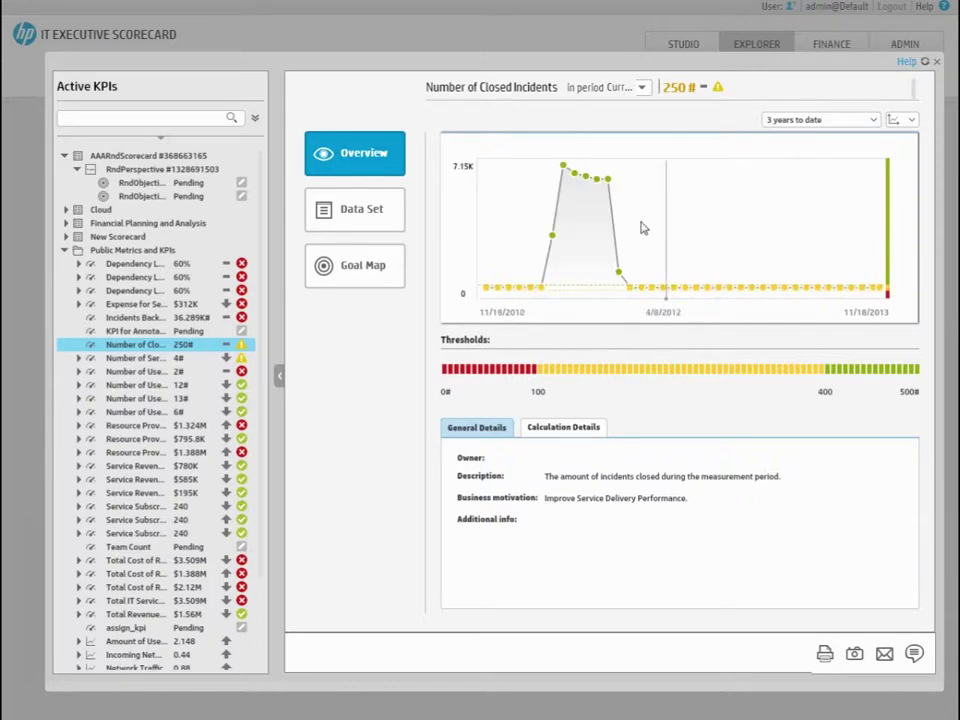
left_click(370, 229)
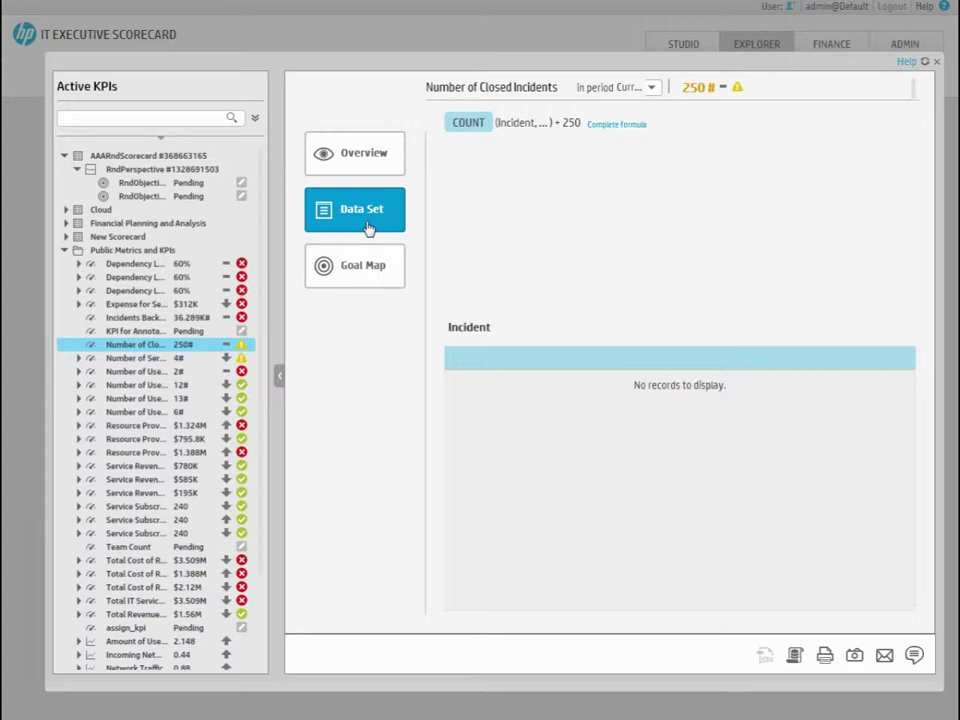
left_click(477, 130)
left_click(476, 165)
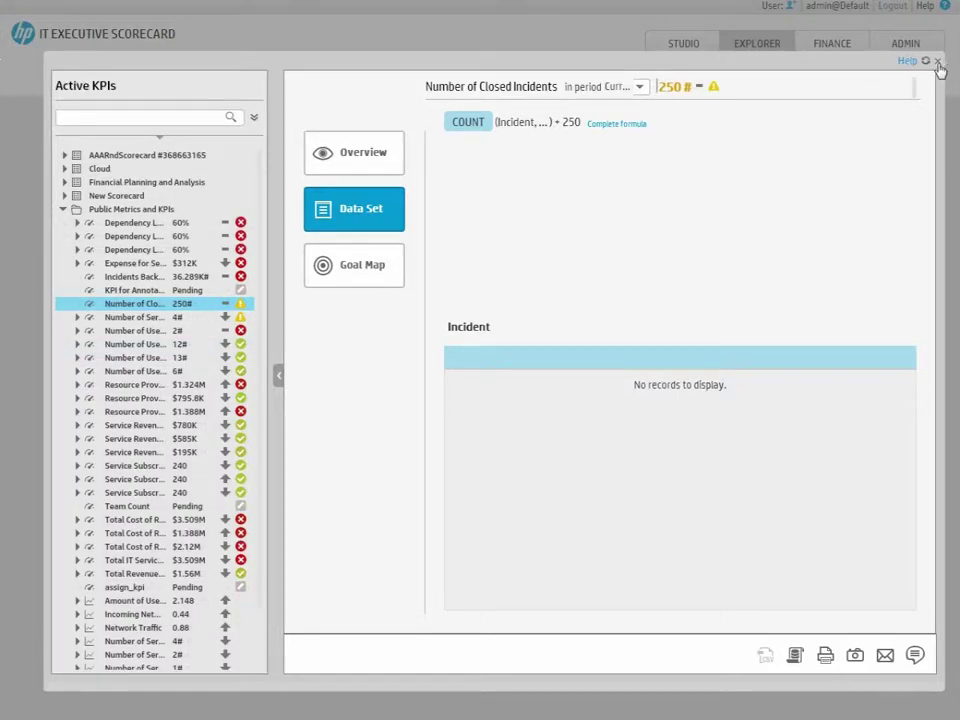
Create a new dashboard page split into two stacked panels.
left_click(938, 63)
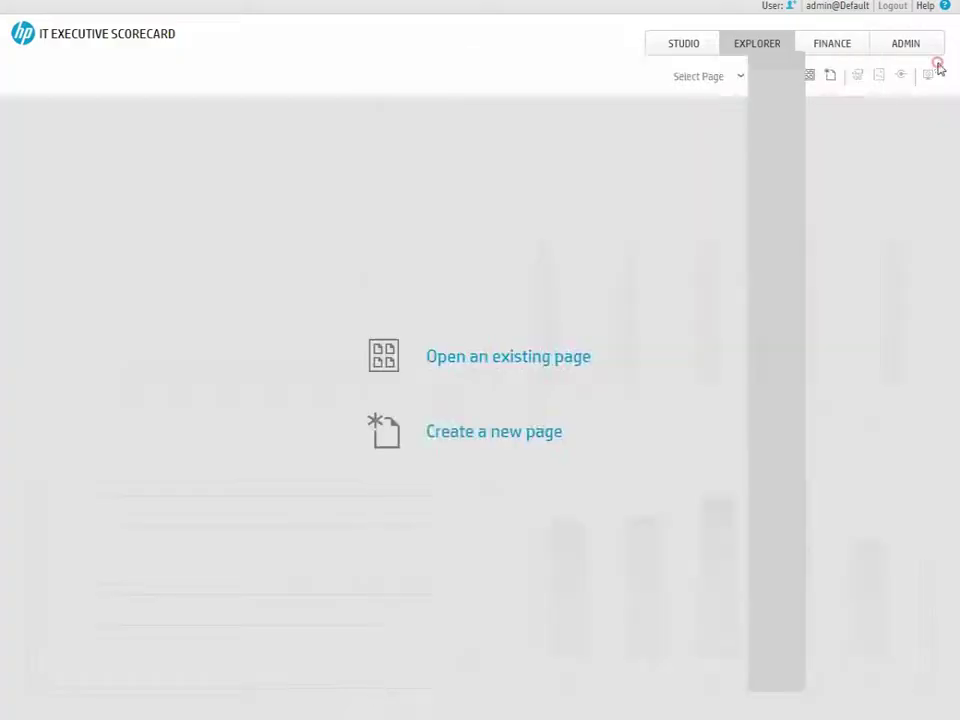
left_click(833, 79)
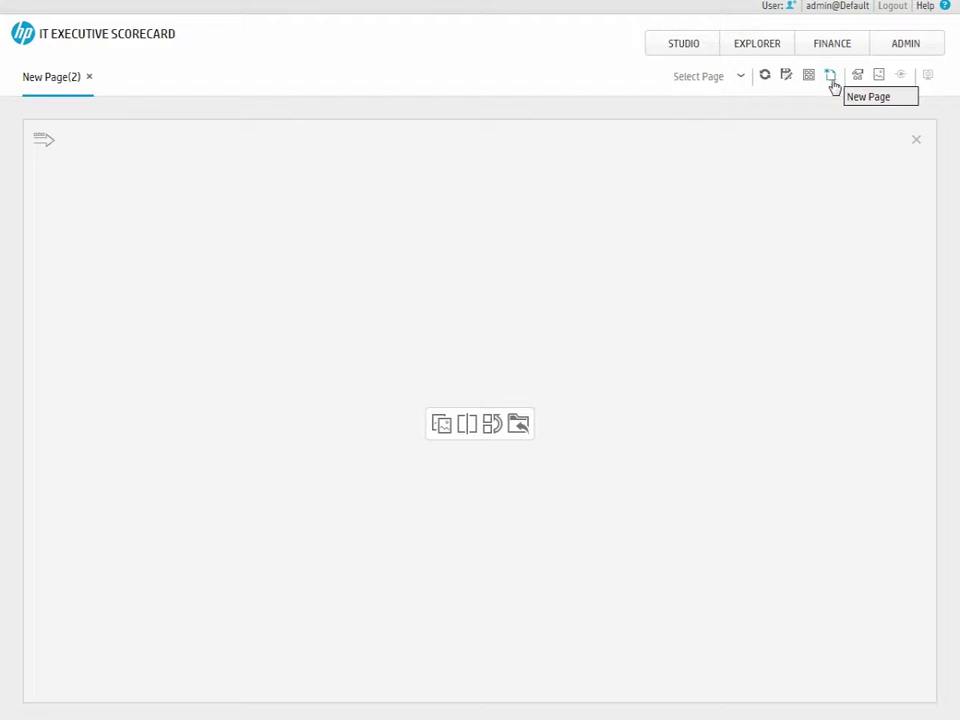
left_click(494, 427)
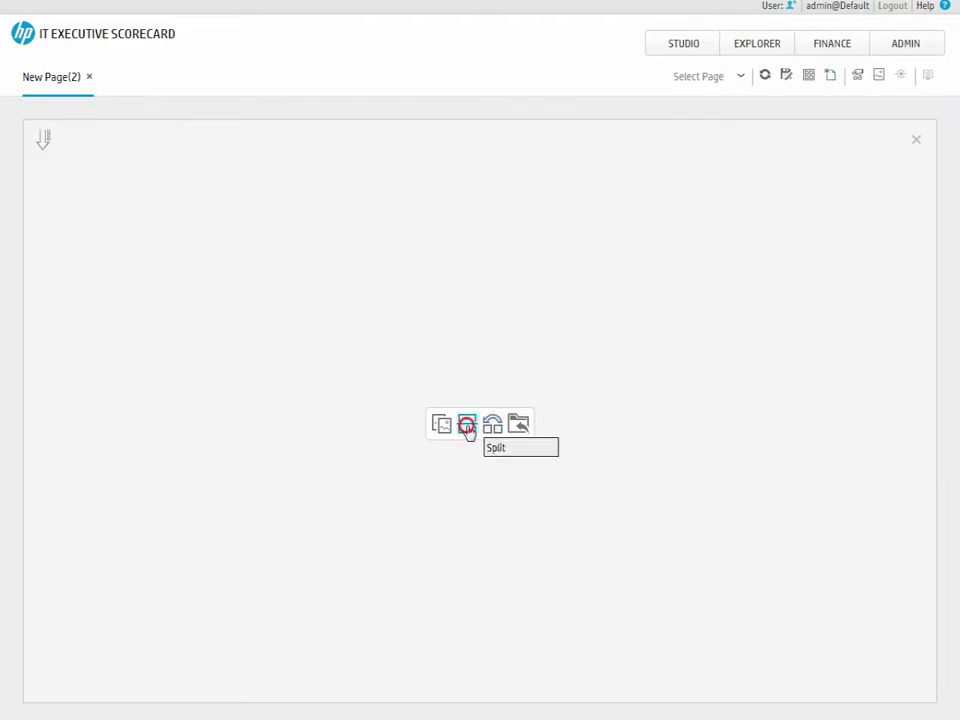
left_click(467, 427)
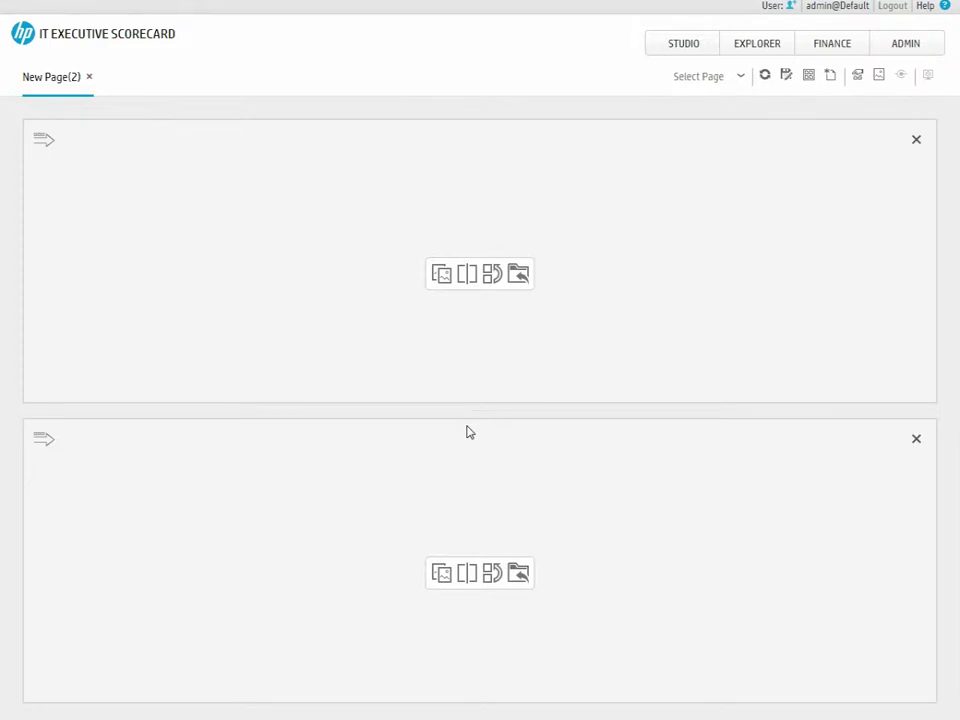
Place a KPI View in the top panel and a Historical View in the bottom panel.
left_click(442, 276)
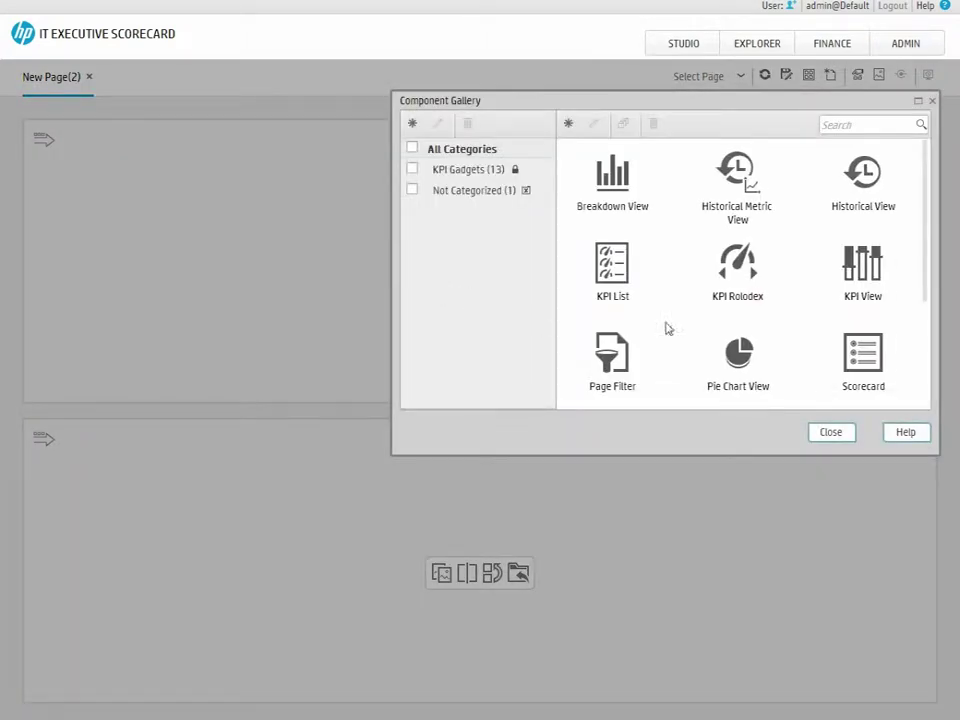
left_click_drag(857, 265, 336, 321)
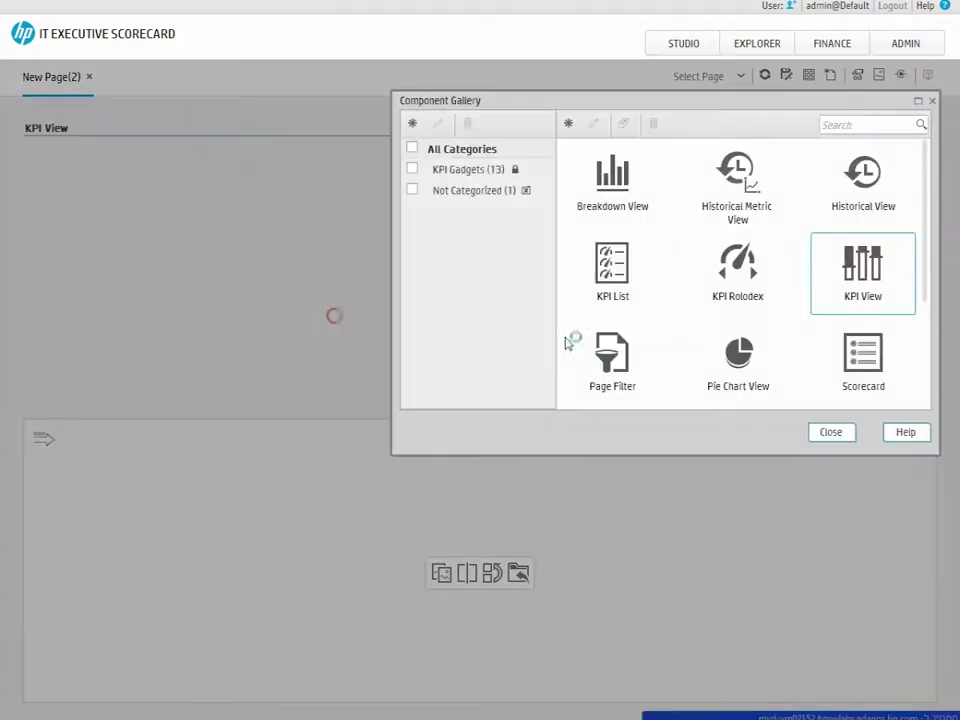
left_click_drag(857, 189, 579, 506)
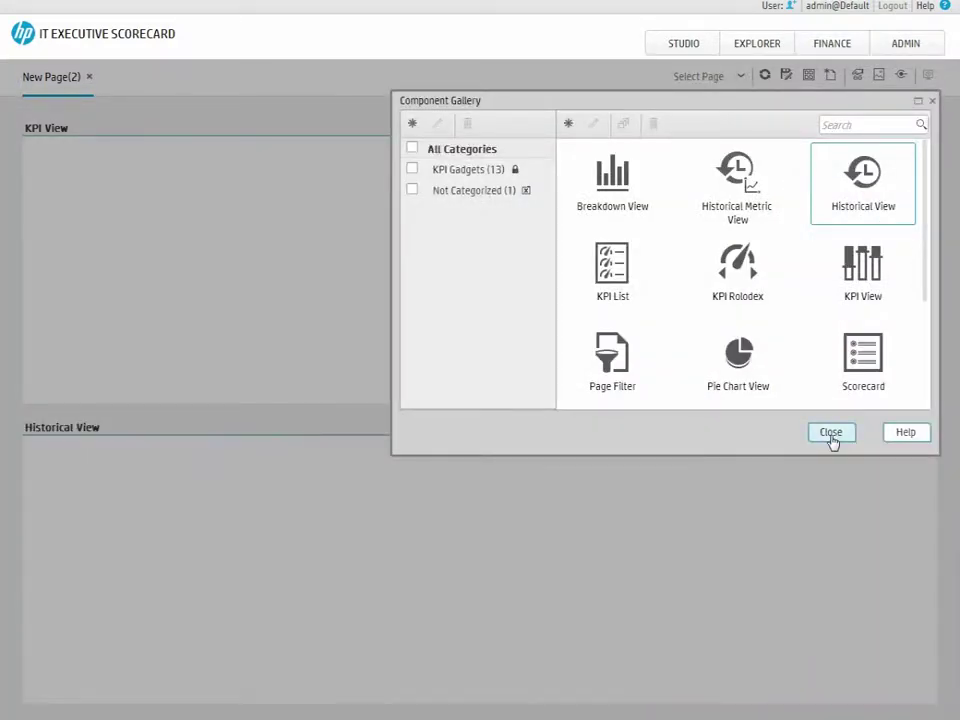
left_click(831, 437)
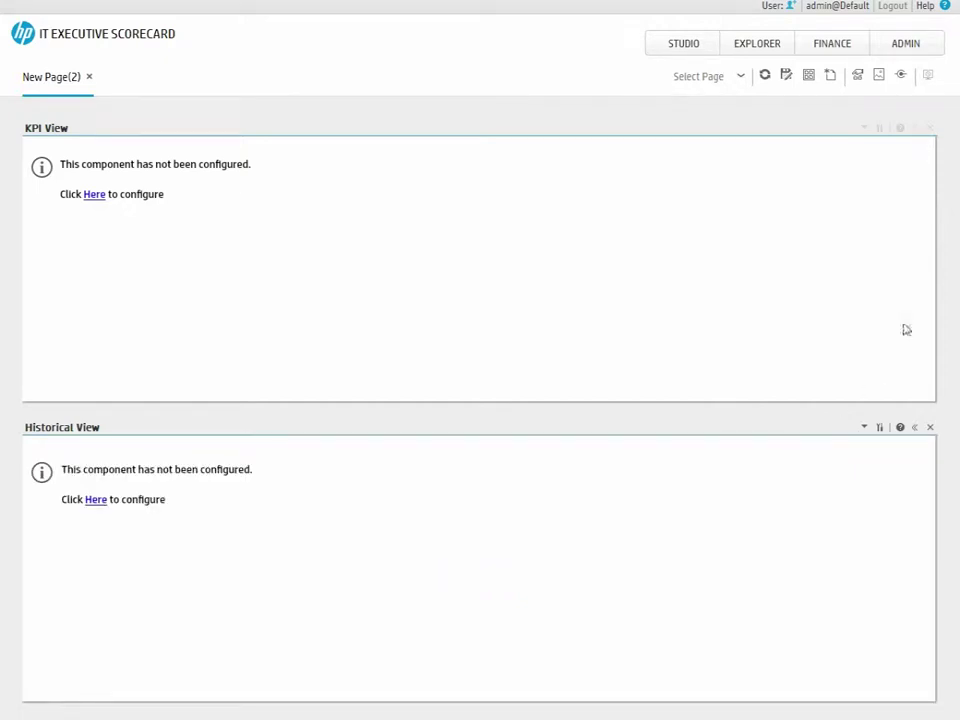
Add Number of Closed Incidents from Public Metrics and KPIs to the KPI View's displayed KPIs.
left_click(879, 129)
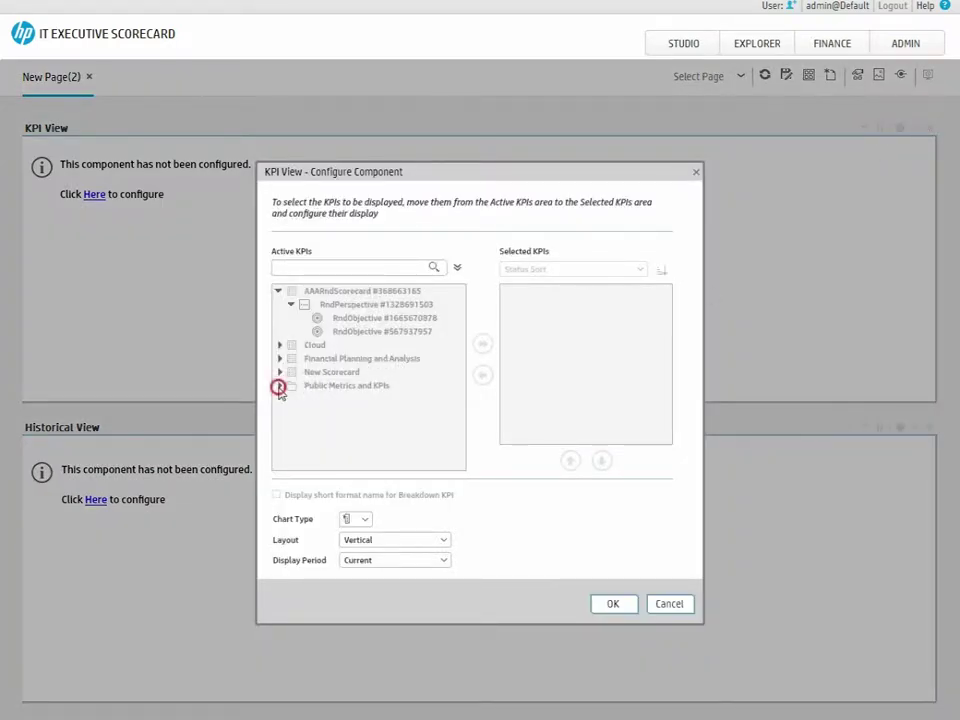
left_click(280, 386)
left_click_drag(461, 336, 461, 369)
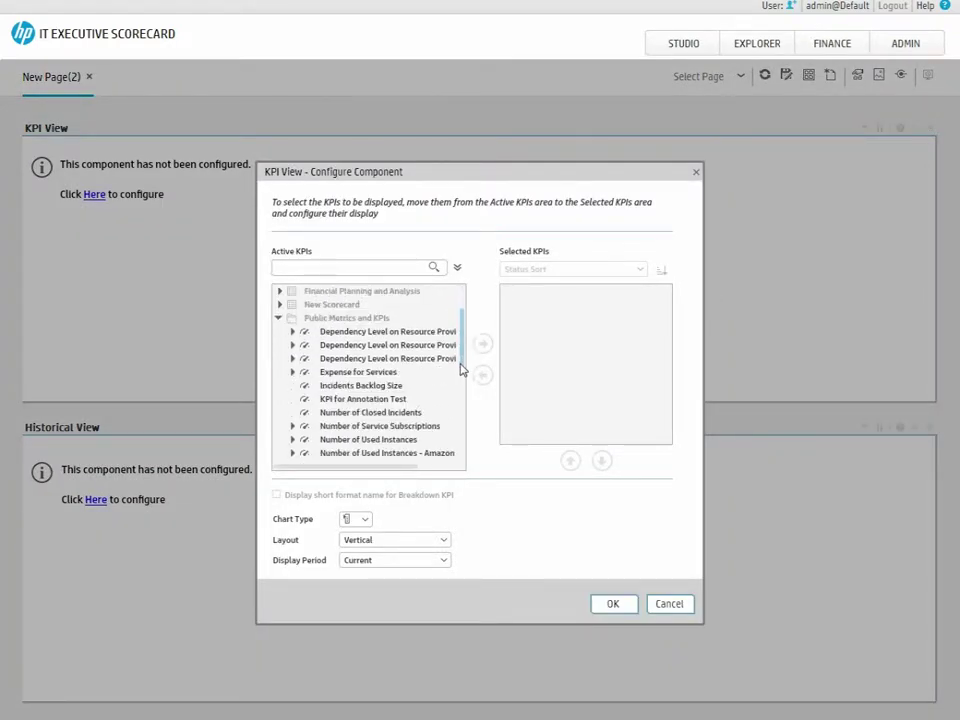
left_click(408, 414)
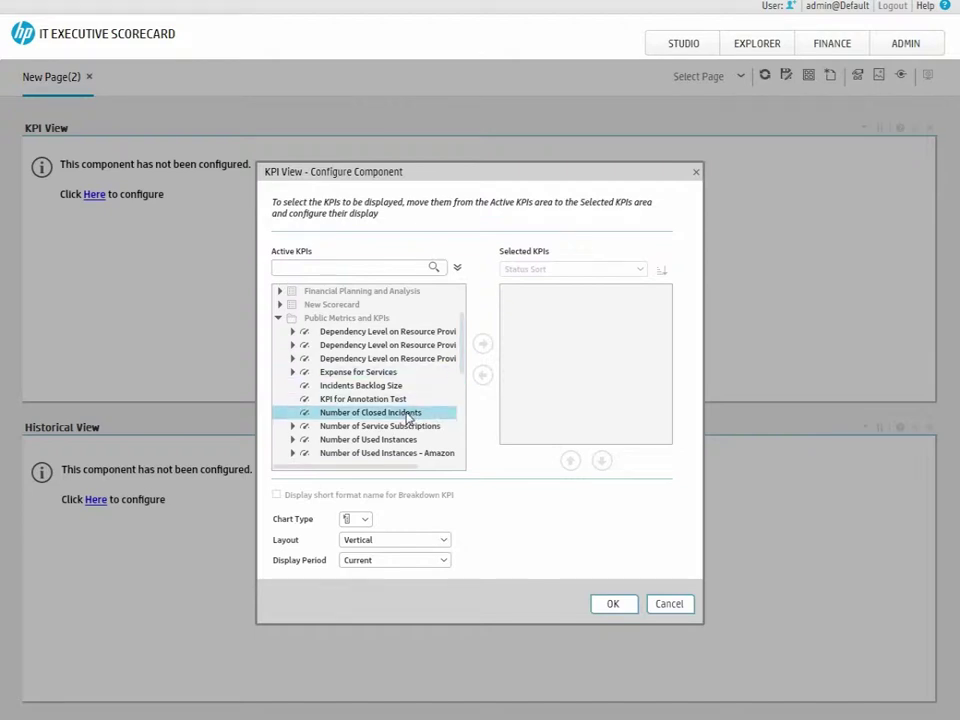
left_click(482, 343)
Set the KPI View to show the month FY2012/04(Apr) and confirm the settings.
left_click(444, 560)
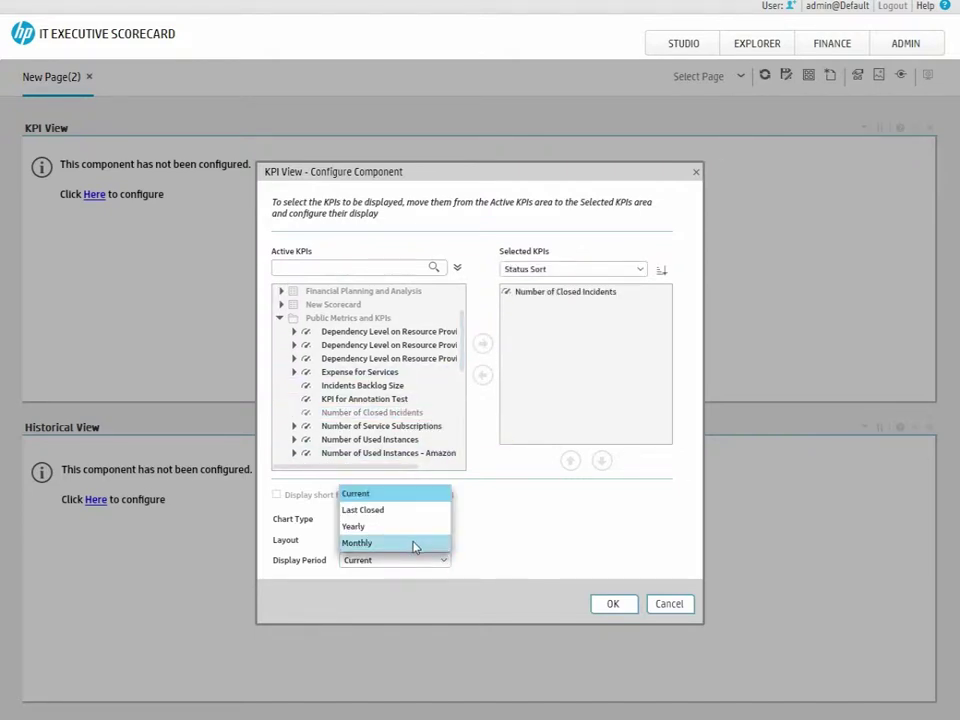
left_click(416, 544)
left_click(562, 565)
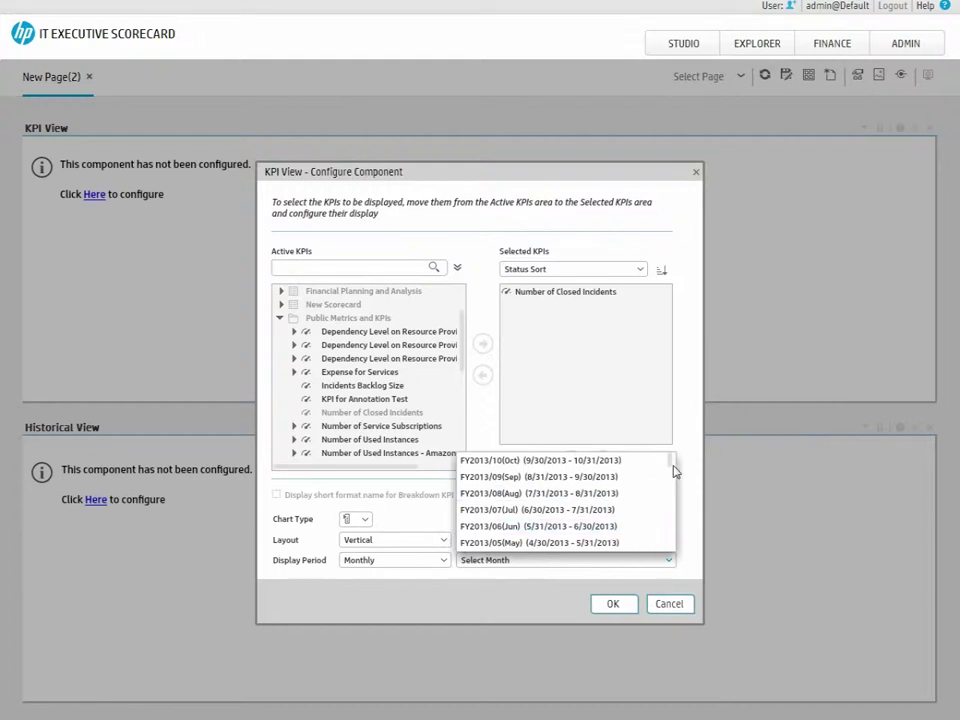
mouse_move(677, 467)
left_mouse_down()
mouse_move(669, 463)
mouse_move(672, 490)
left_mouse_up()
scroll(671, 490, "down", 1)
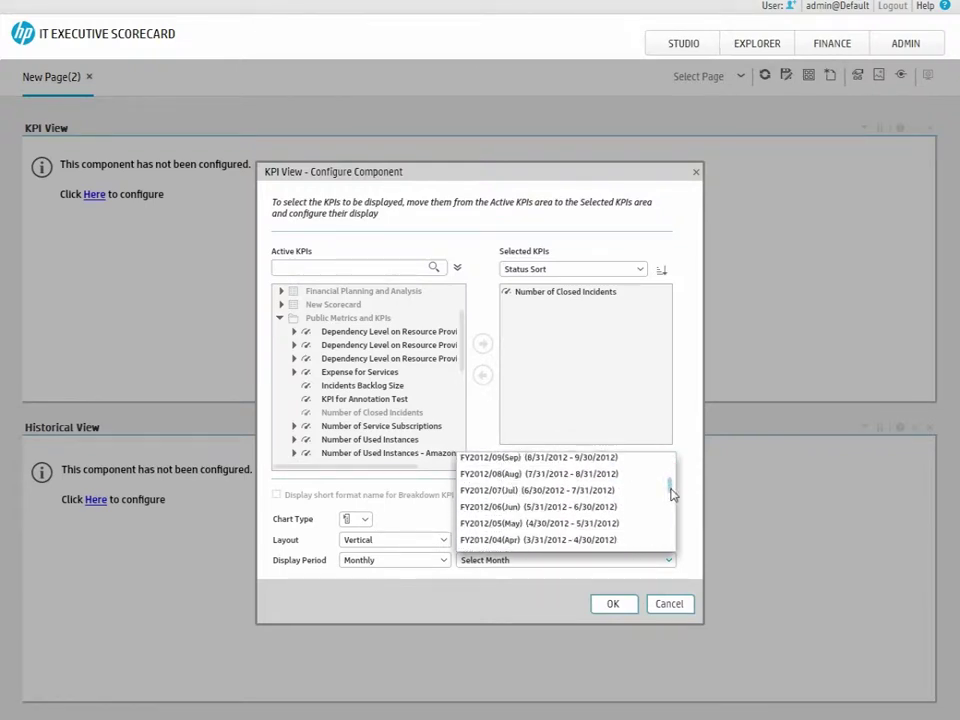
left_click(588, 539)
left_click(613, 604)
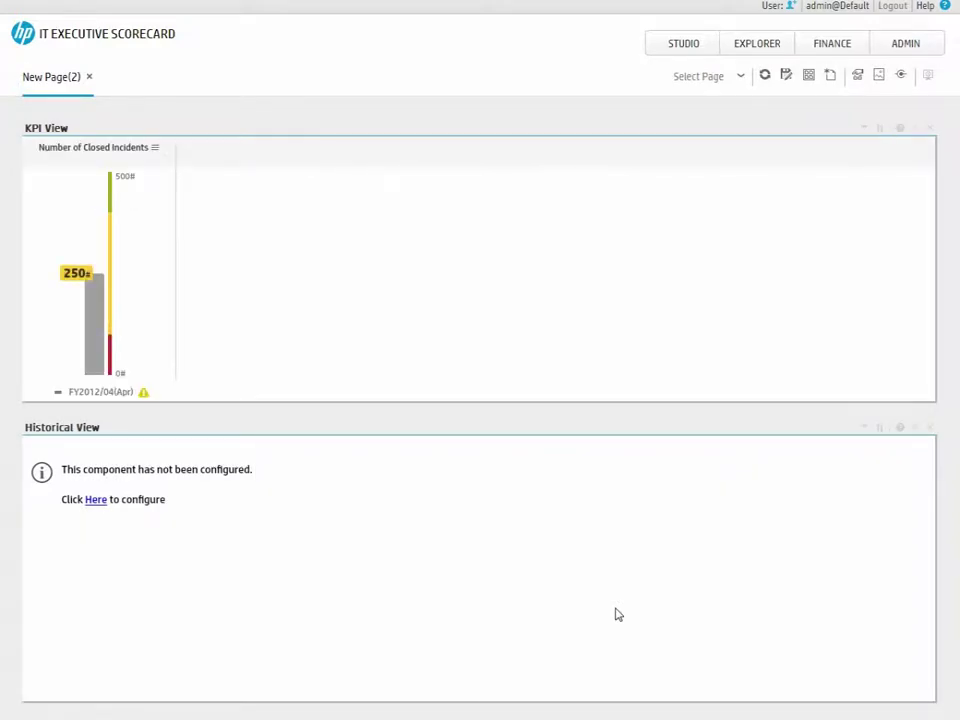
Filter the Historical View by the Number of Closed Incidents gauge to chart 4/30/2011–4/30/2012.
left_click(88, 155)
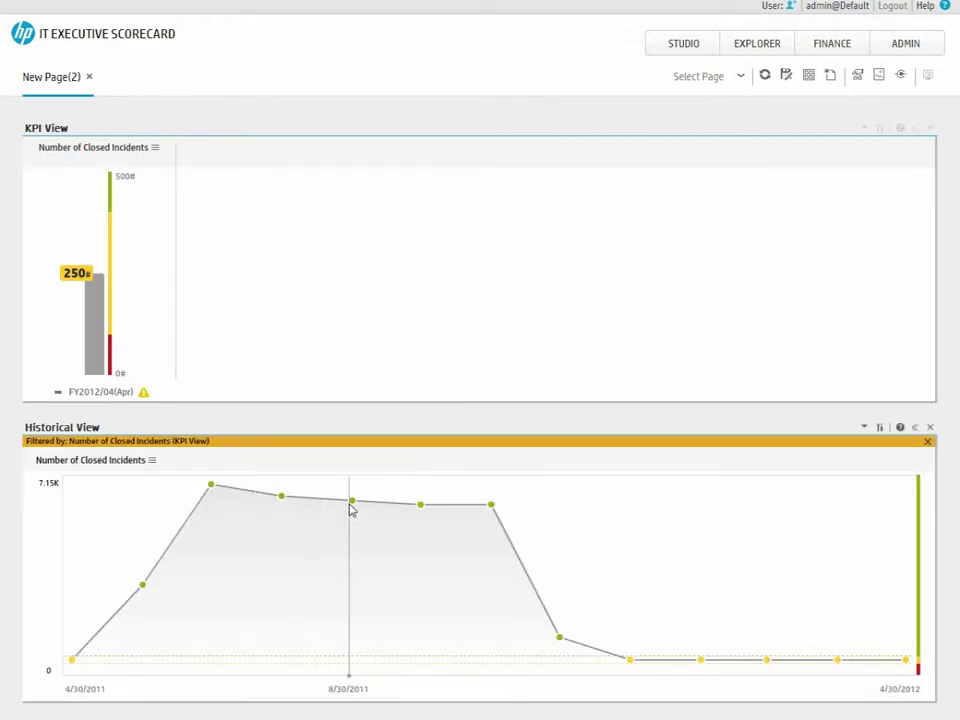
mouse_move(352, 511)
mouse_move(421, 519)
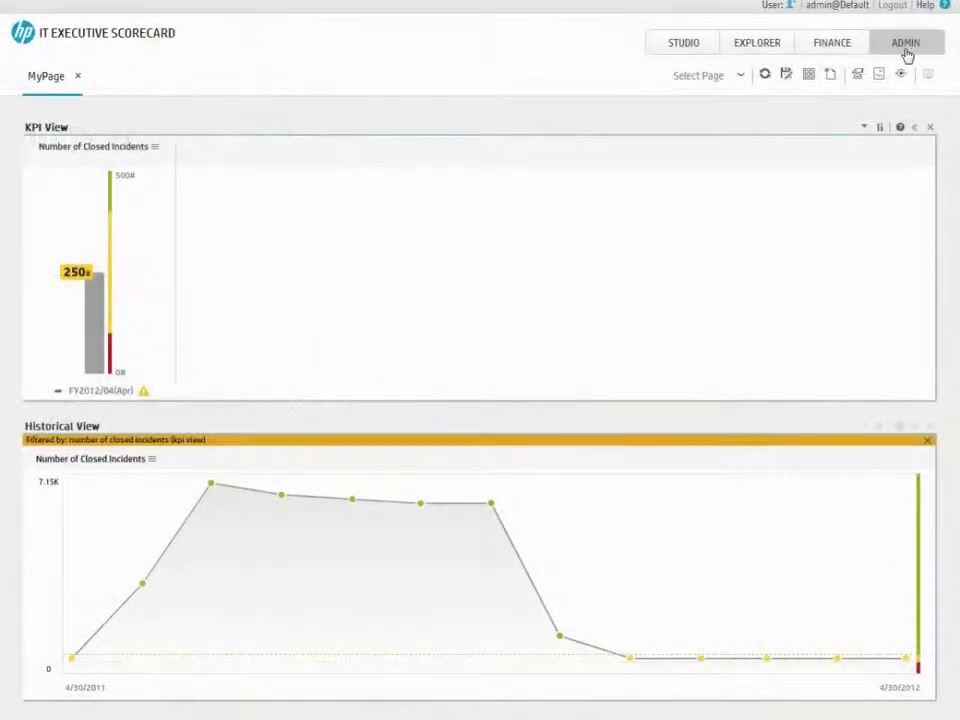
Launch the Context Designer from Semantic Layer, create a context named ServiceContext, and show the table repository.
left_click(906, 50)
left_click(127, 636)
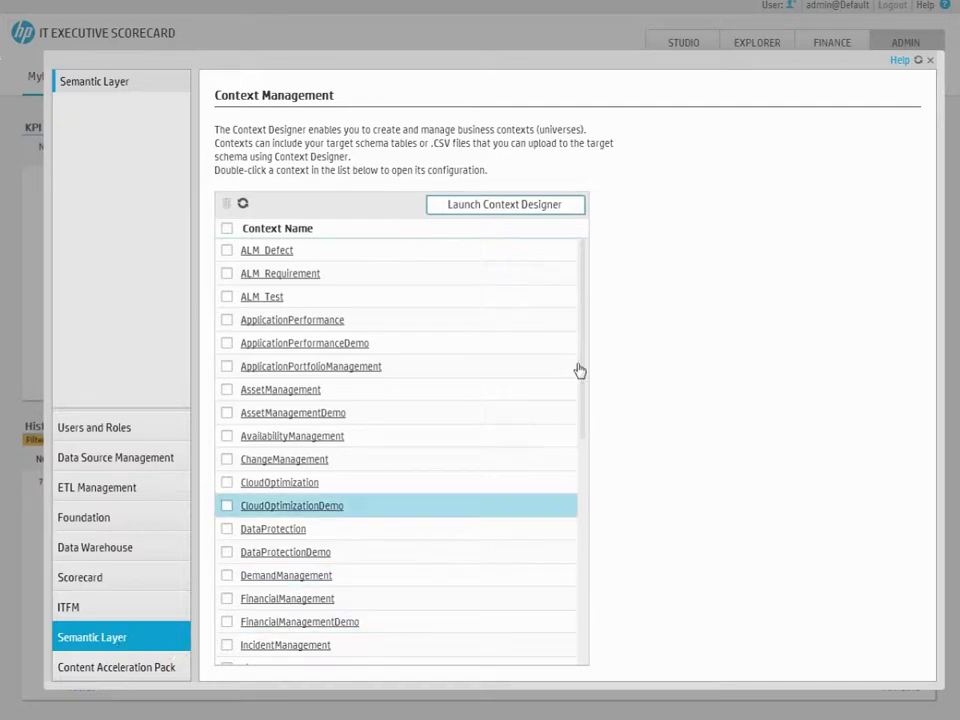
left_click(557, 206)
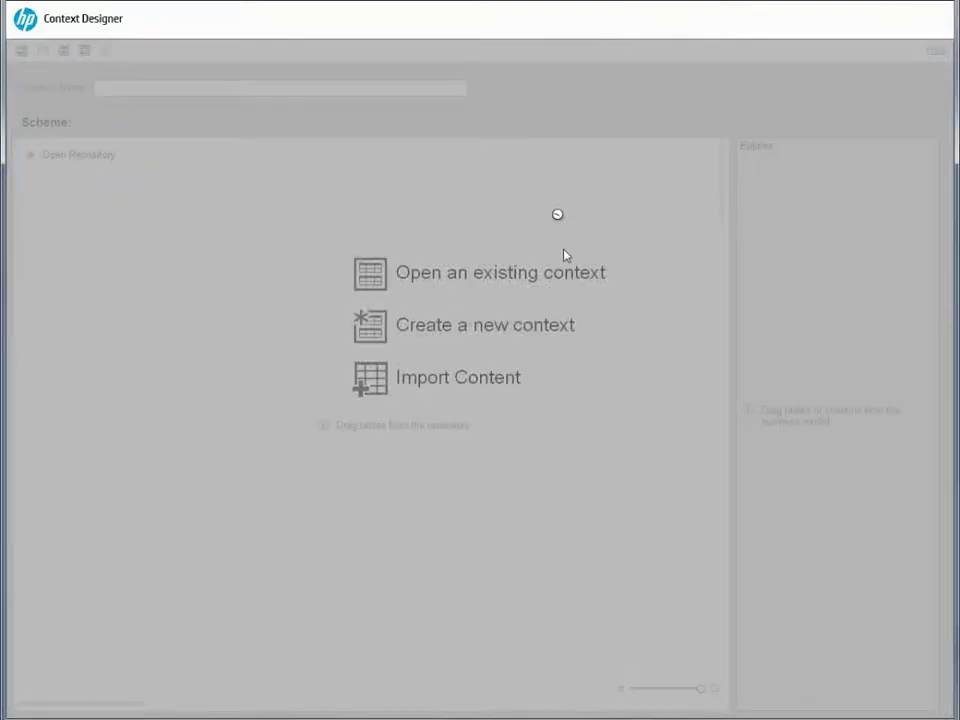
left_click(536, 329)
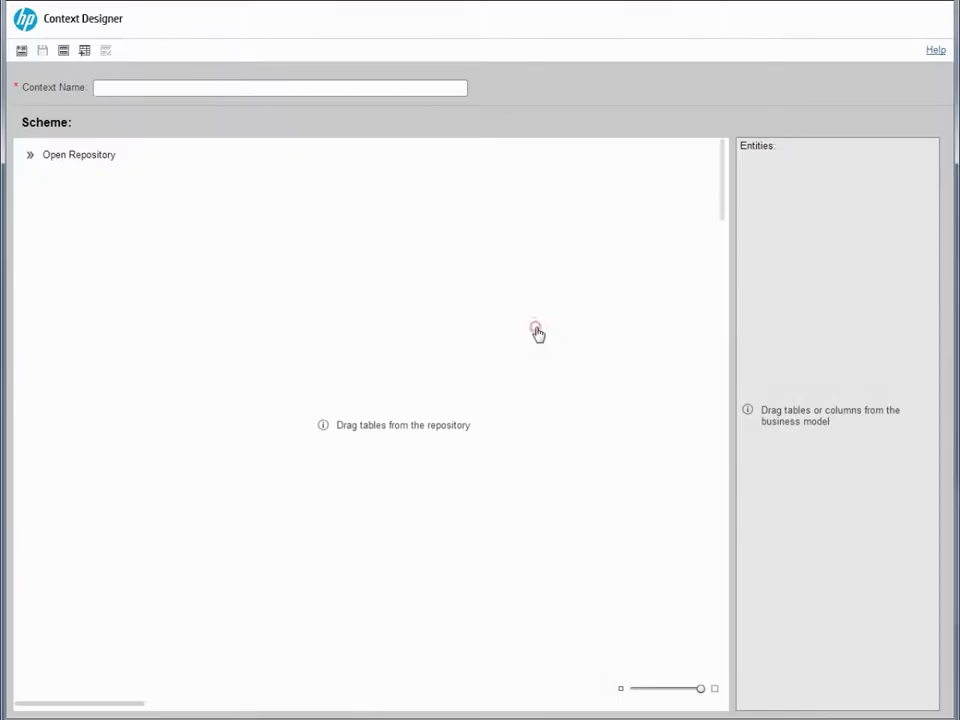
left_click(264, 88)
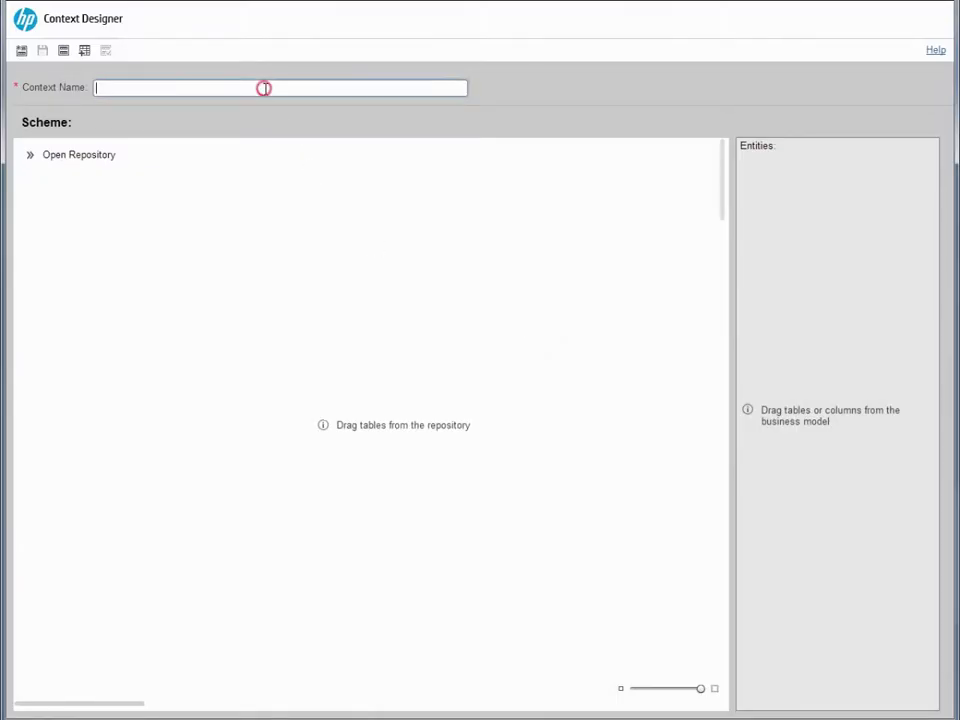
type("ServiceContext")
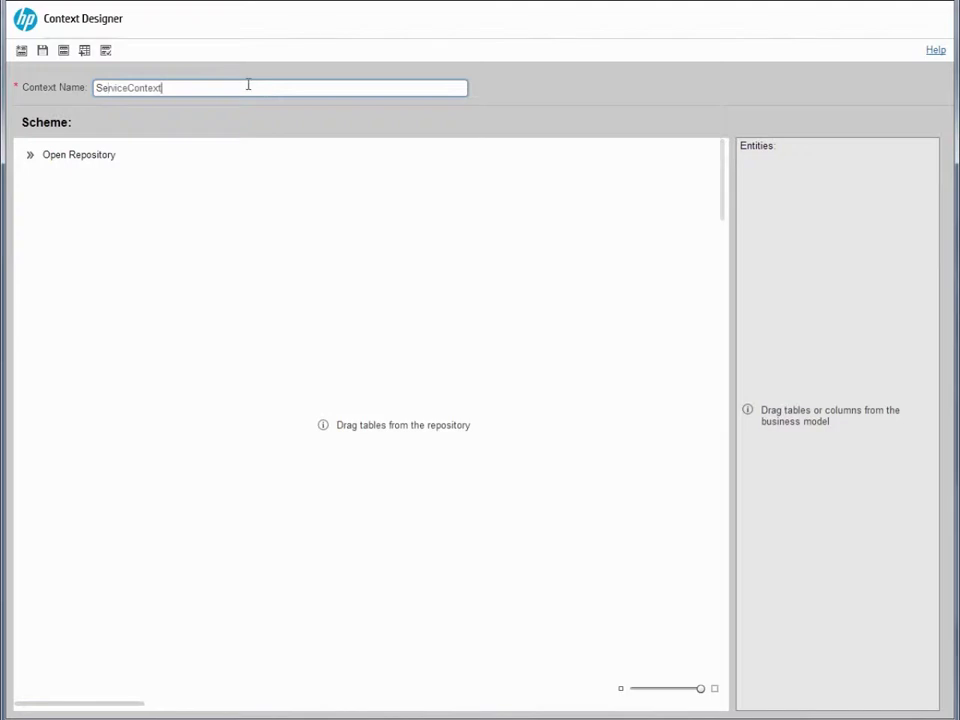
left_click(82, 159)
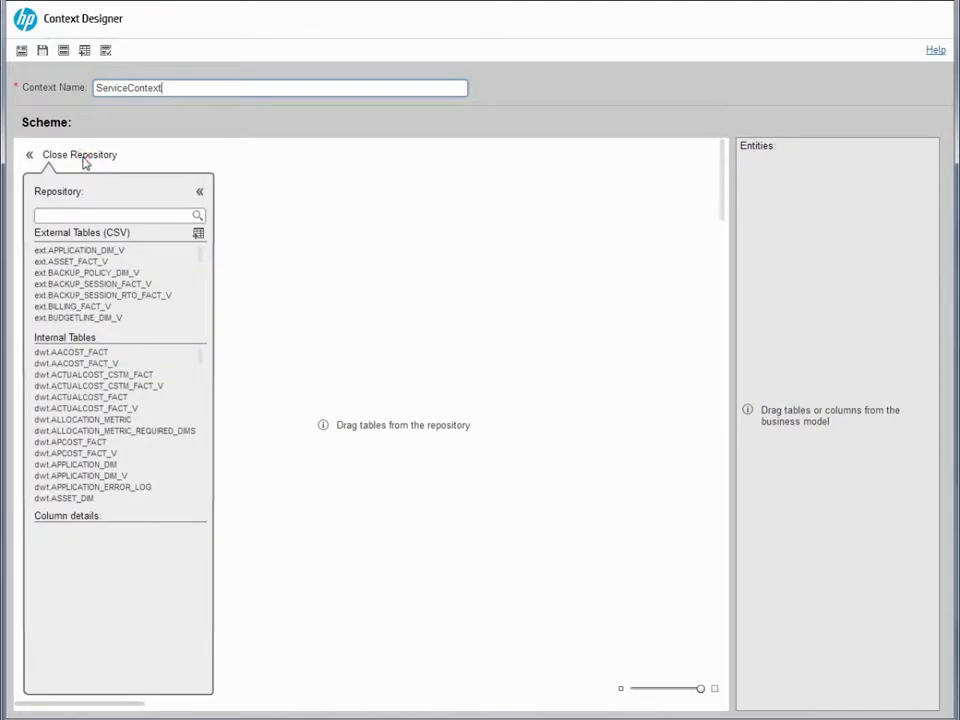
Upload SERVICE.csv as the new external table ext.SERVICE.
left_click(197, 236)
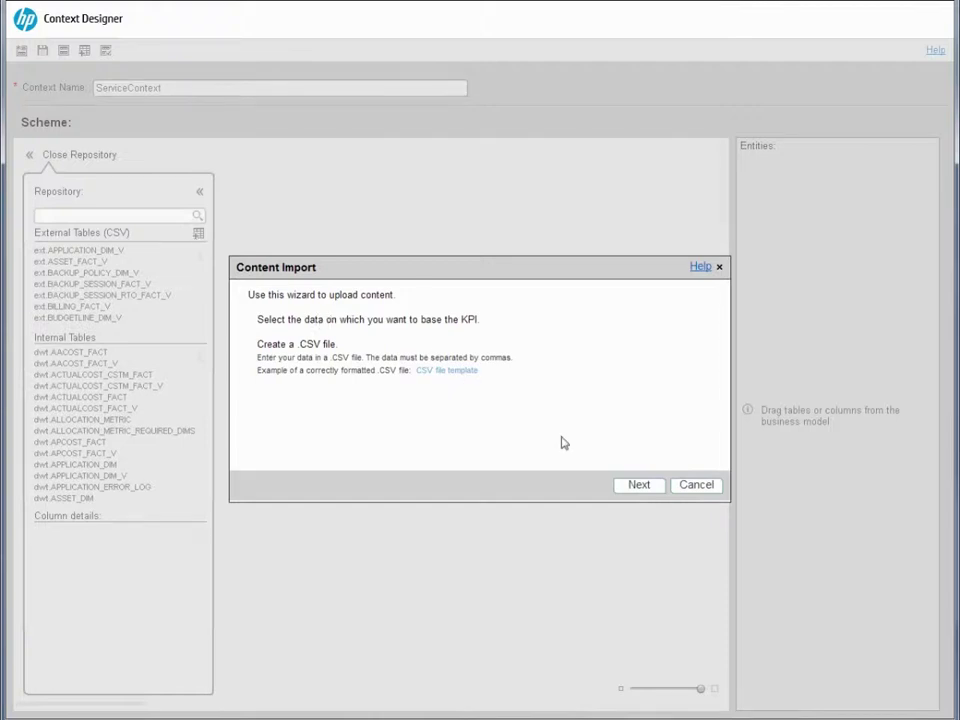
left_click(628, 485)
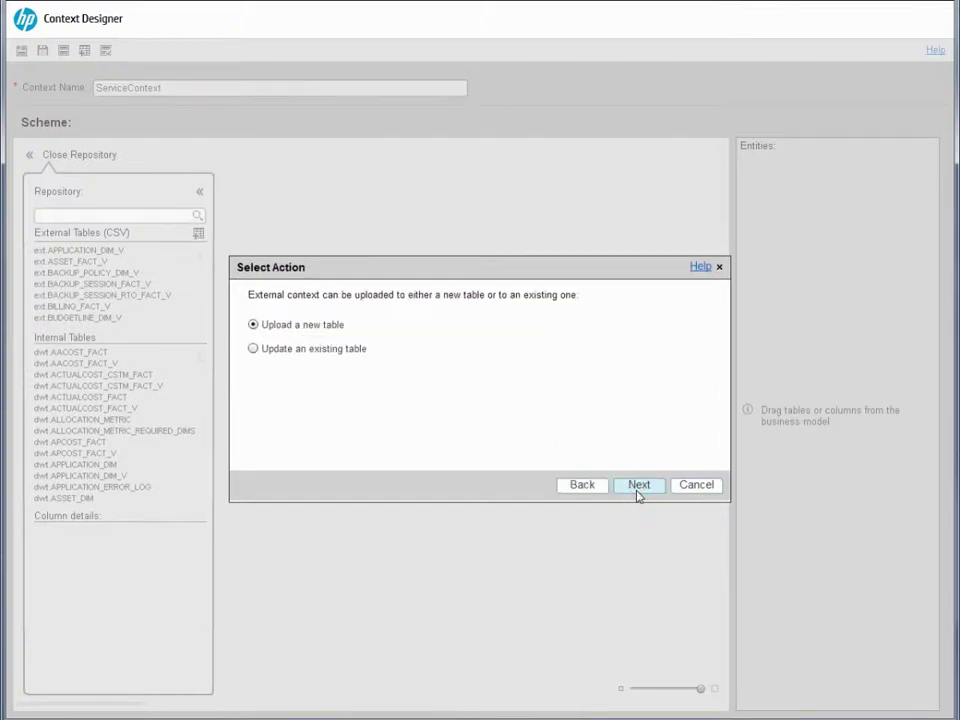
left_click(638, 488)
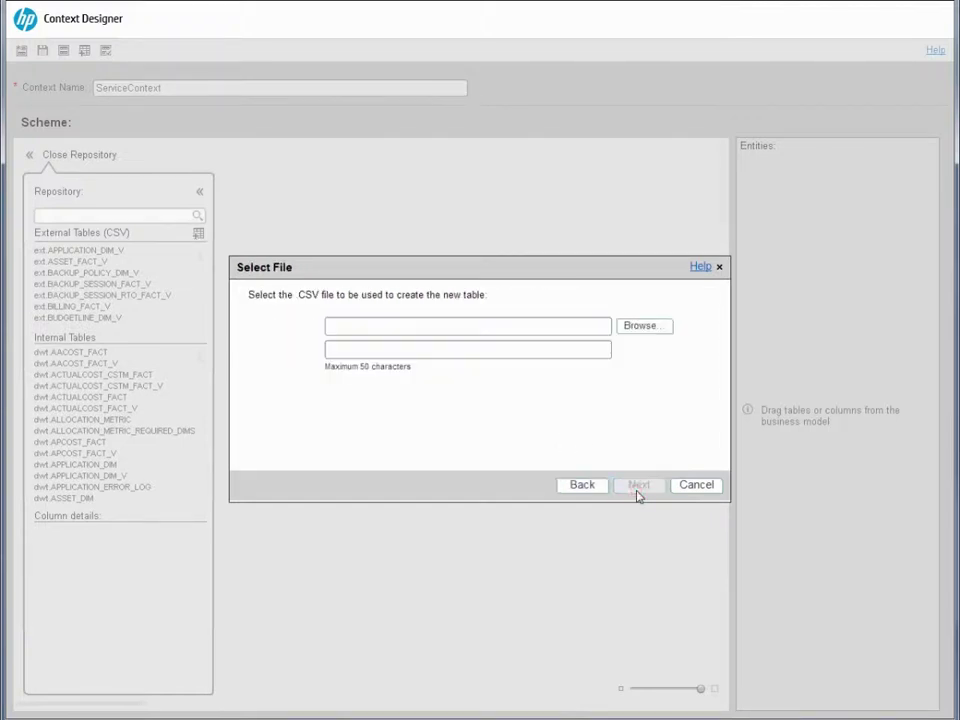
left_click(632, 330)
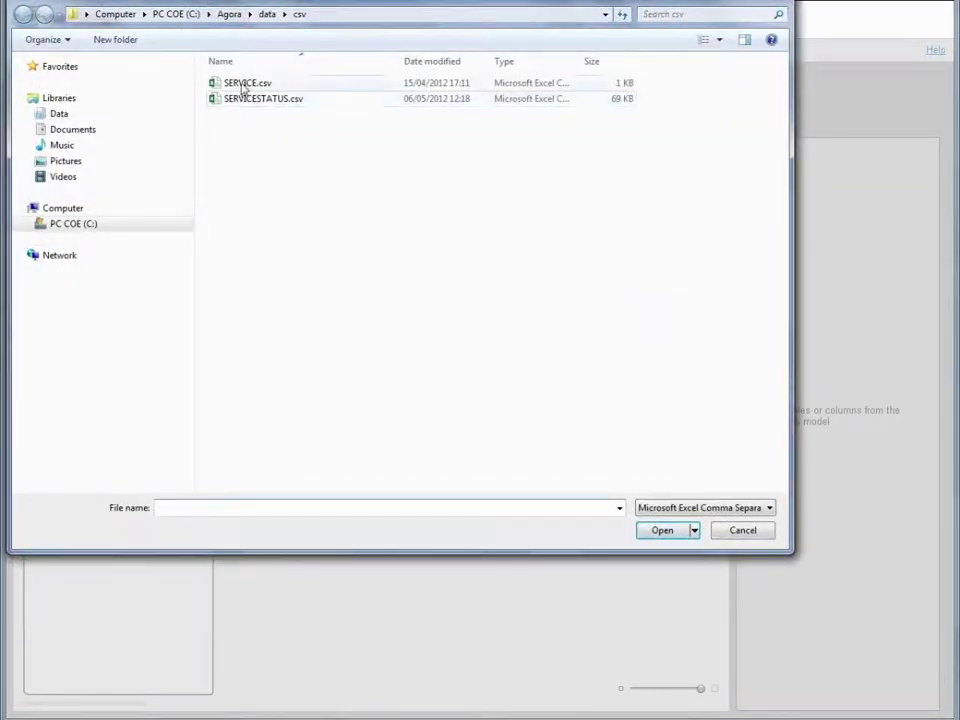
left_click(243, 82)
left_click(659, 533)
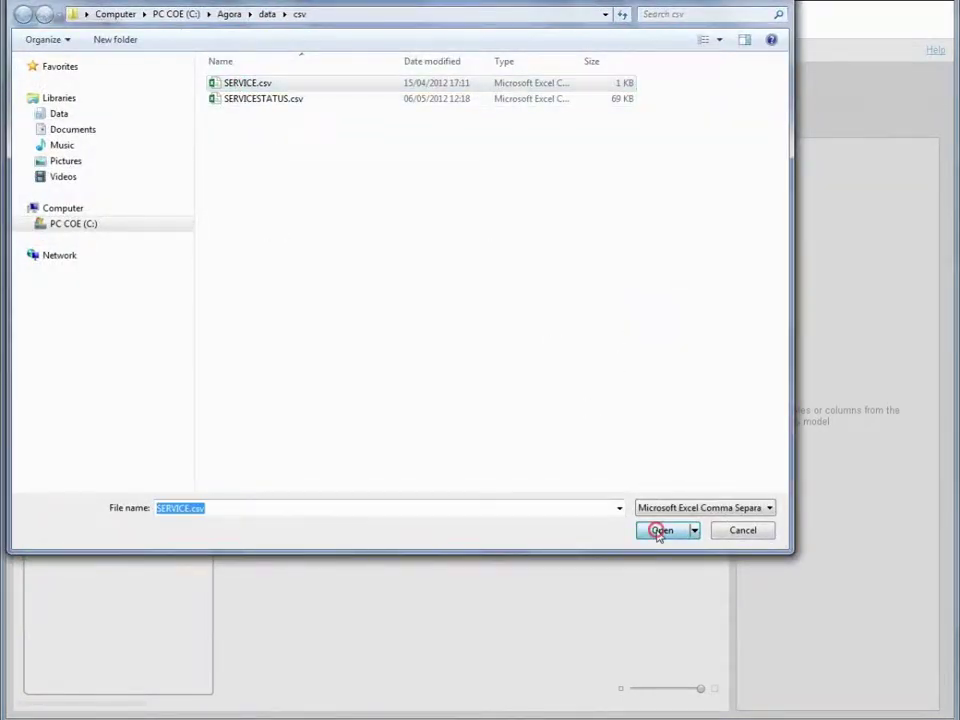
left_click(640, 487)
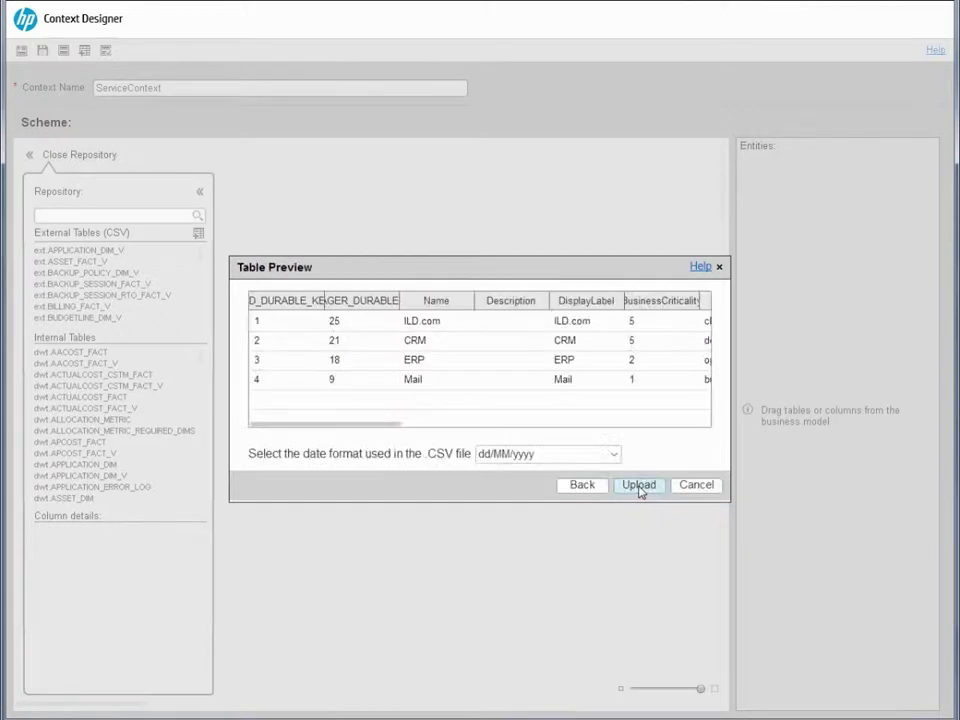
left_click(639, 486)
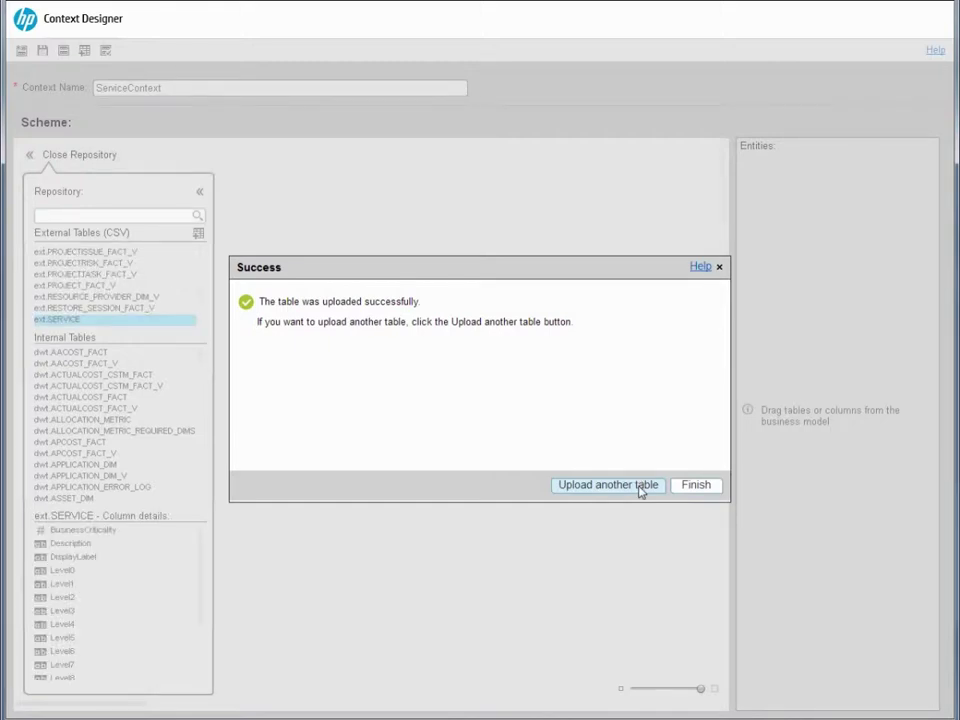
Upload SERVICESTATUS.csv as a second external table, ext.SERVICESTATUS.
left_click(634, 488)
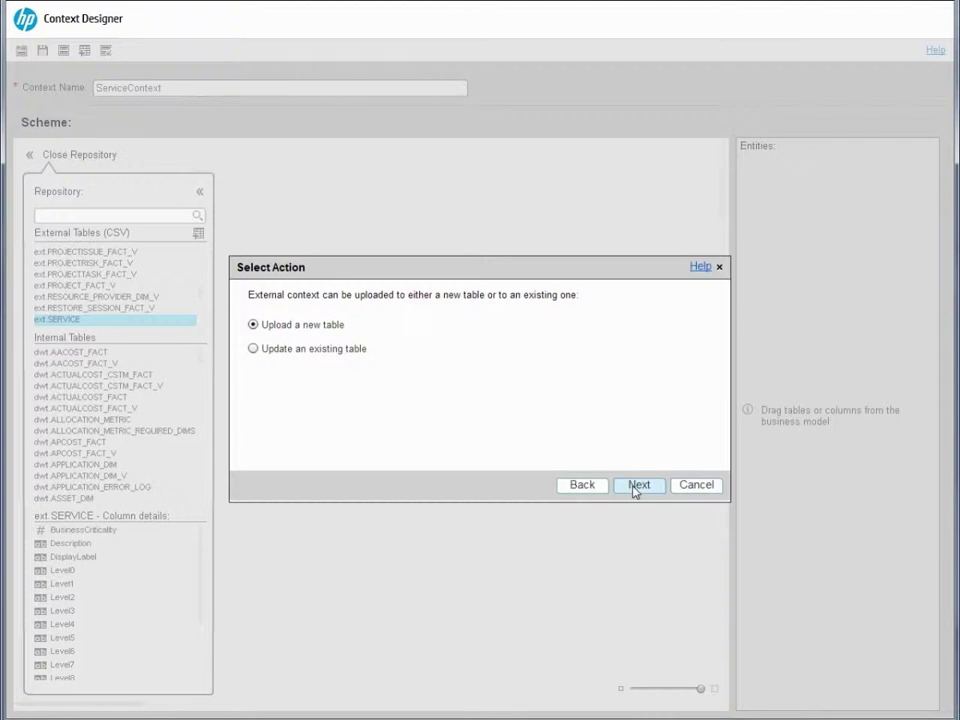
left_click(634, 486)
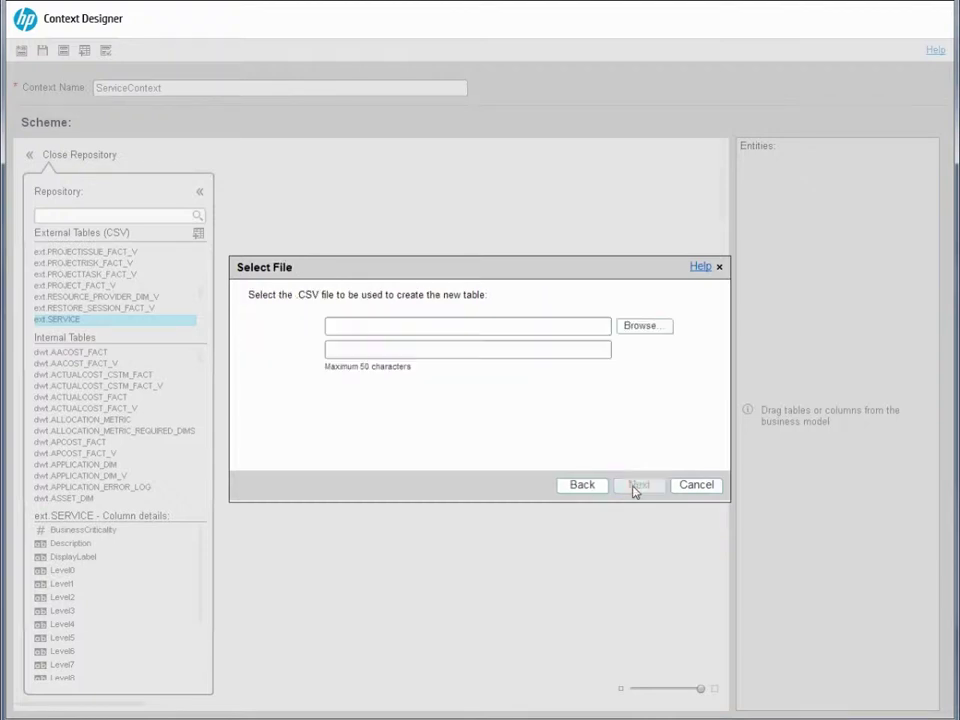
left_click(636, 328)
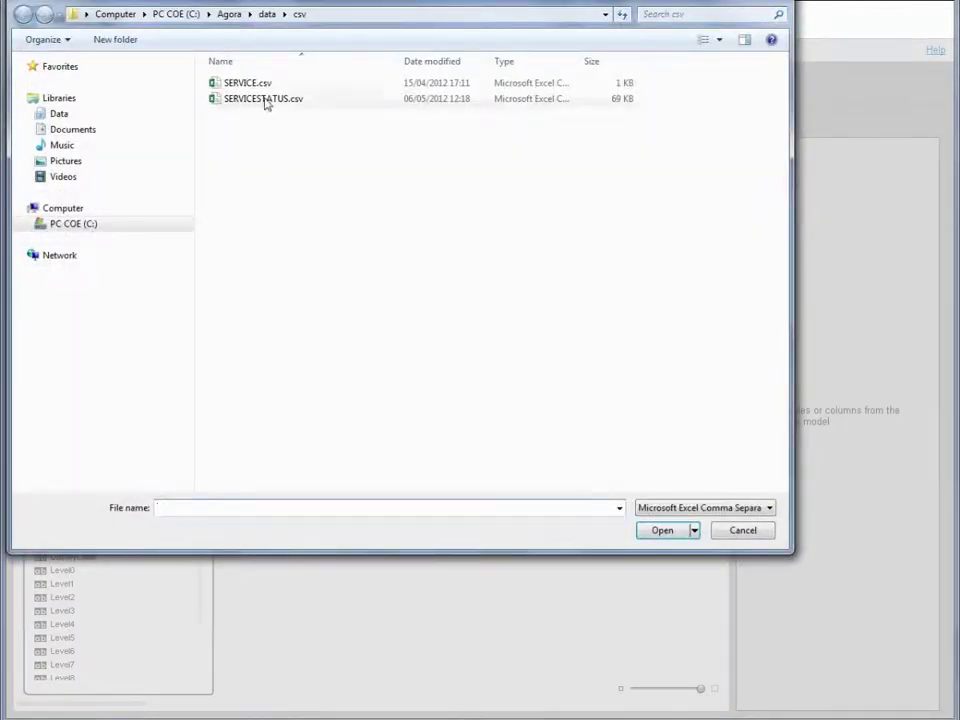
left_click(265, 99)
left_click(662, 530)
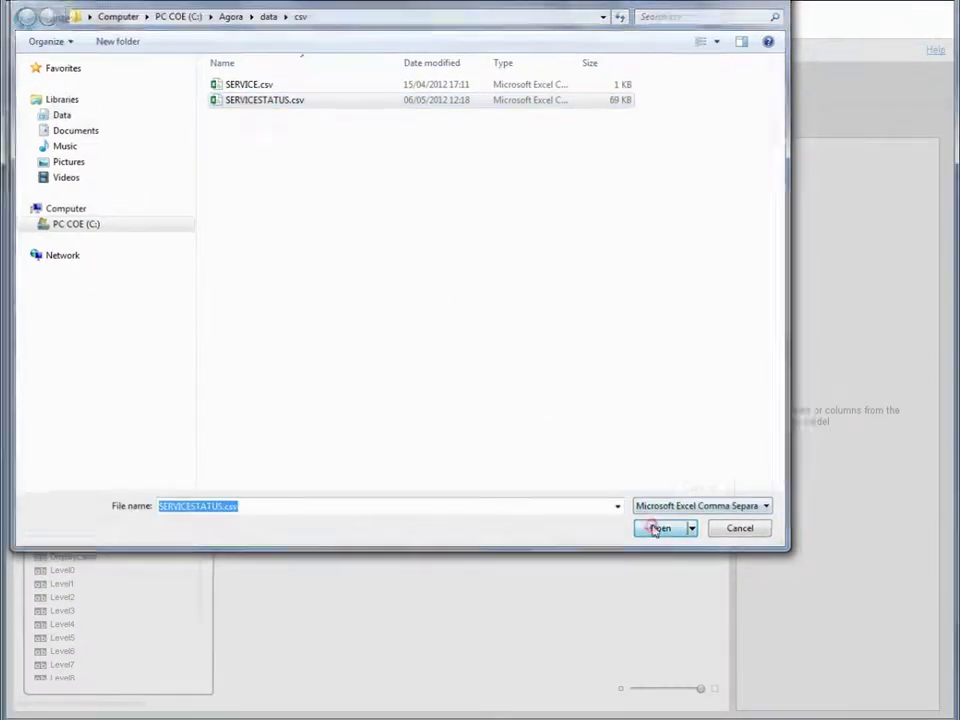
left_click(638, 485)
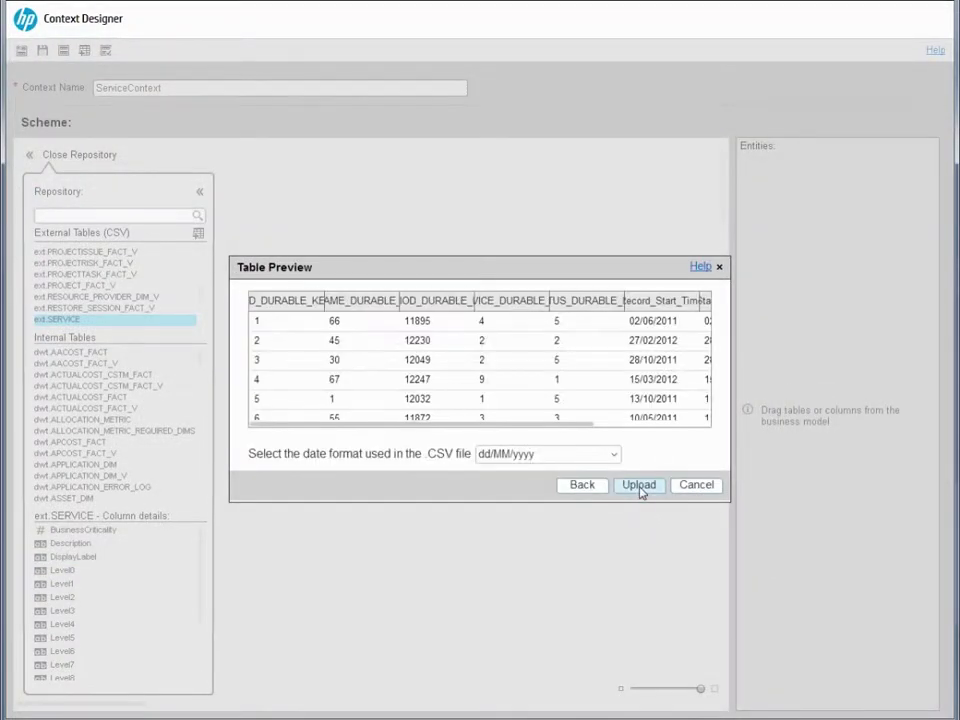
left_click(639, 485)
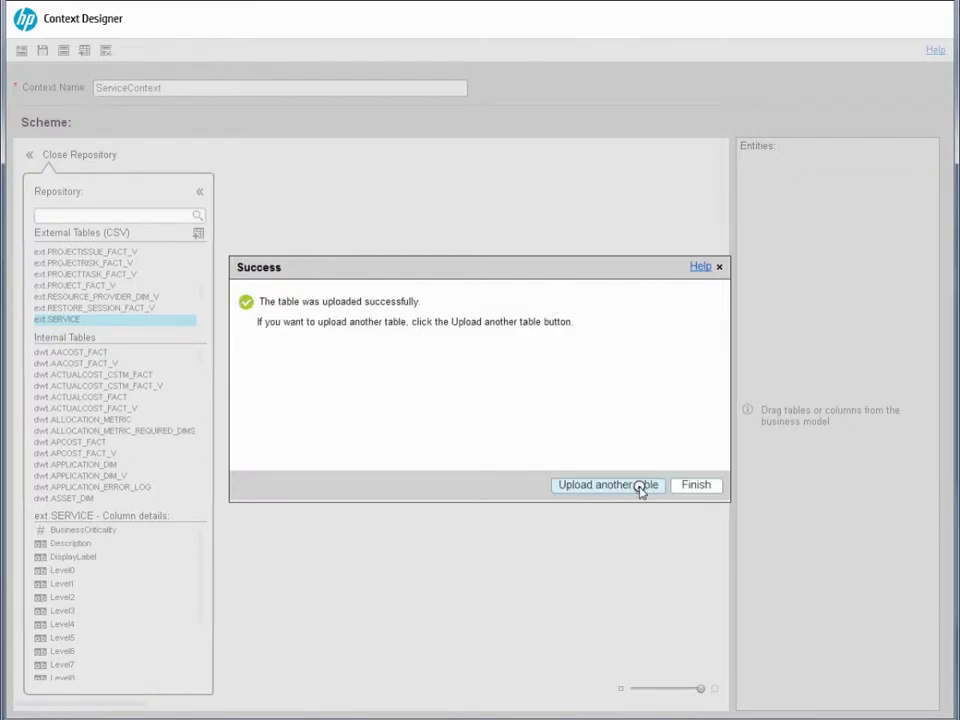
Finish the import and place ext.SERVICE and ext.SERVICESTATUS on the scheme canvas.
left_click(693, 487)
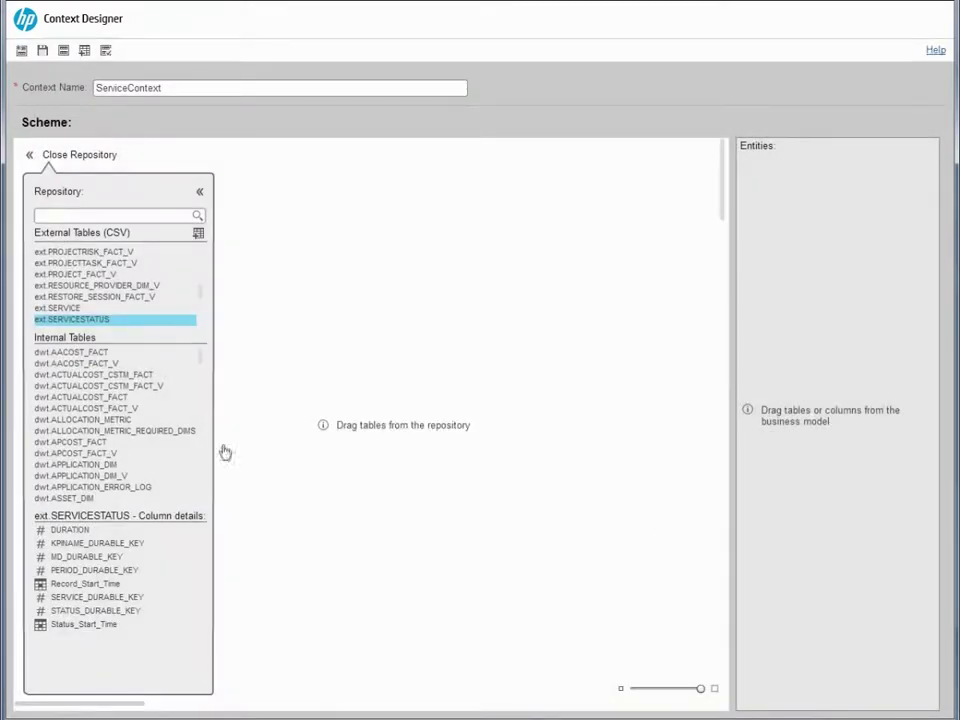
left_click(58, 307)
left_click_drag(152, 324, 311, 308)
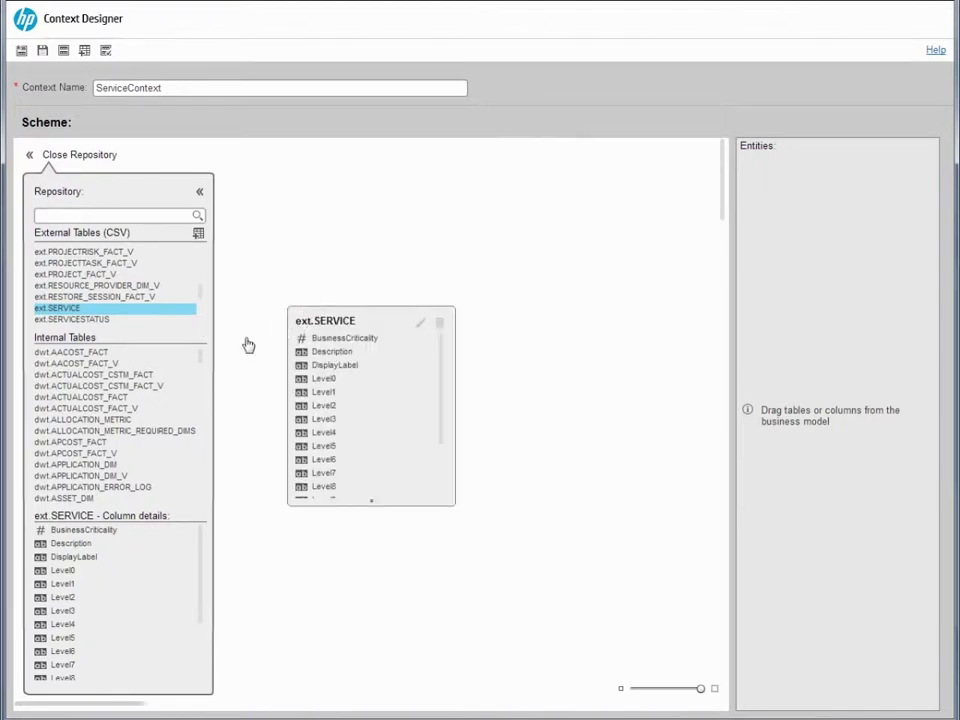
left_click_drag(101, 320, 608, 325)
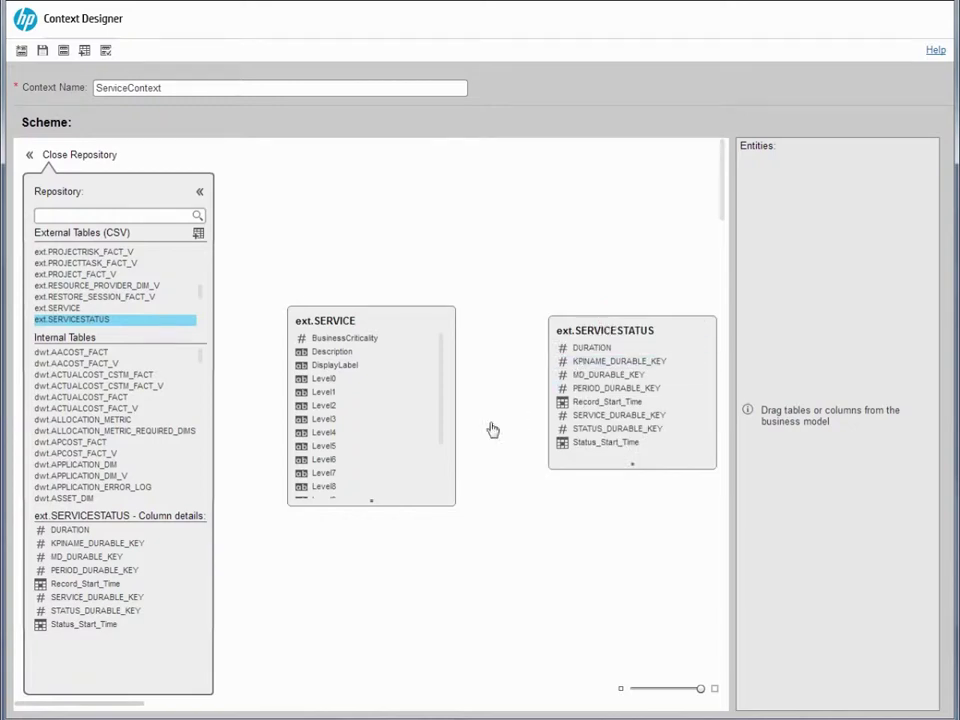
Join ext.SERVICE's MD_DURABLE_KEY to ext.SERVICESTATUS's SERVICE_DURABLE_KEY.
left_click_drag(441, 443, 441, 493)
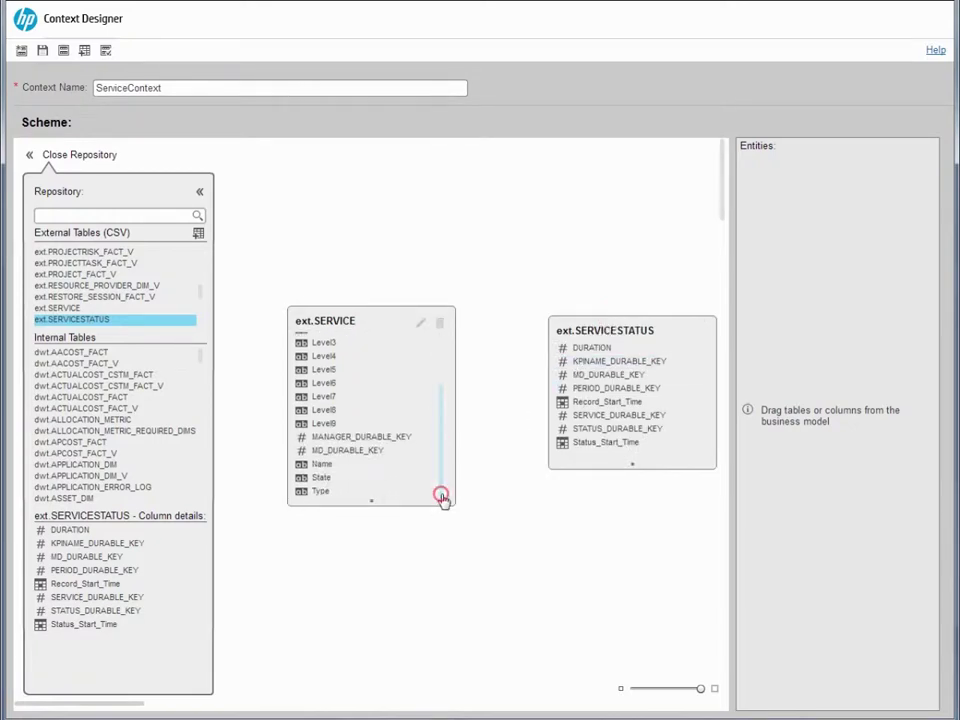
left_click_drag(390, 455, 585, 424)
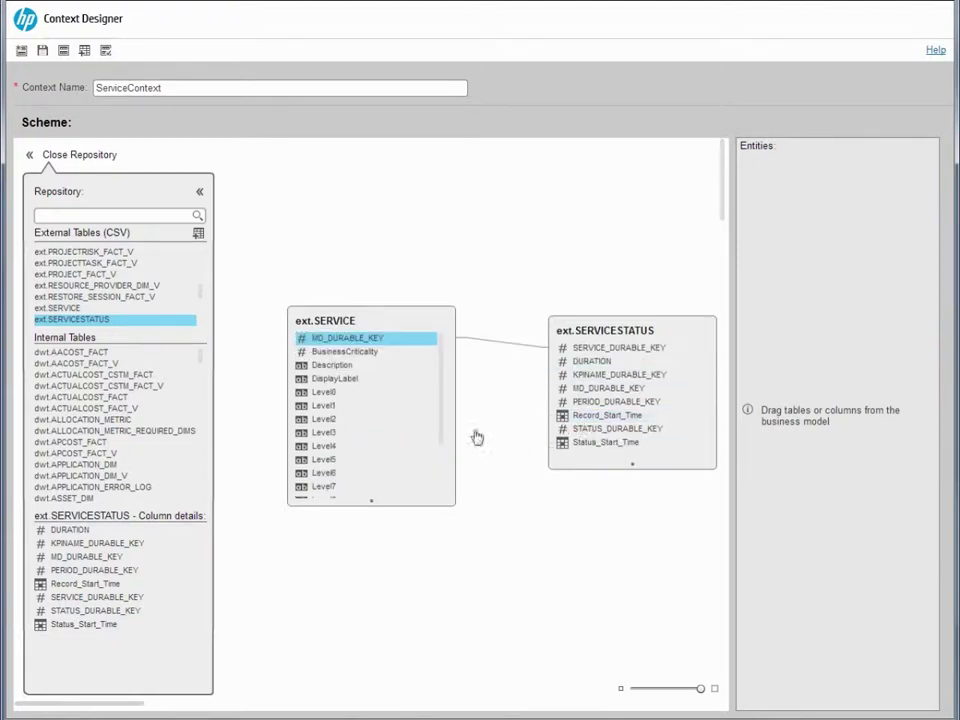
left_click(338, 320)
Add ext.SERVICE and ext.SERVICESTATUS as ServiceContext entities and expand ext_SERVICE's columns.
left_click_drag(338, 320, 793, 230)
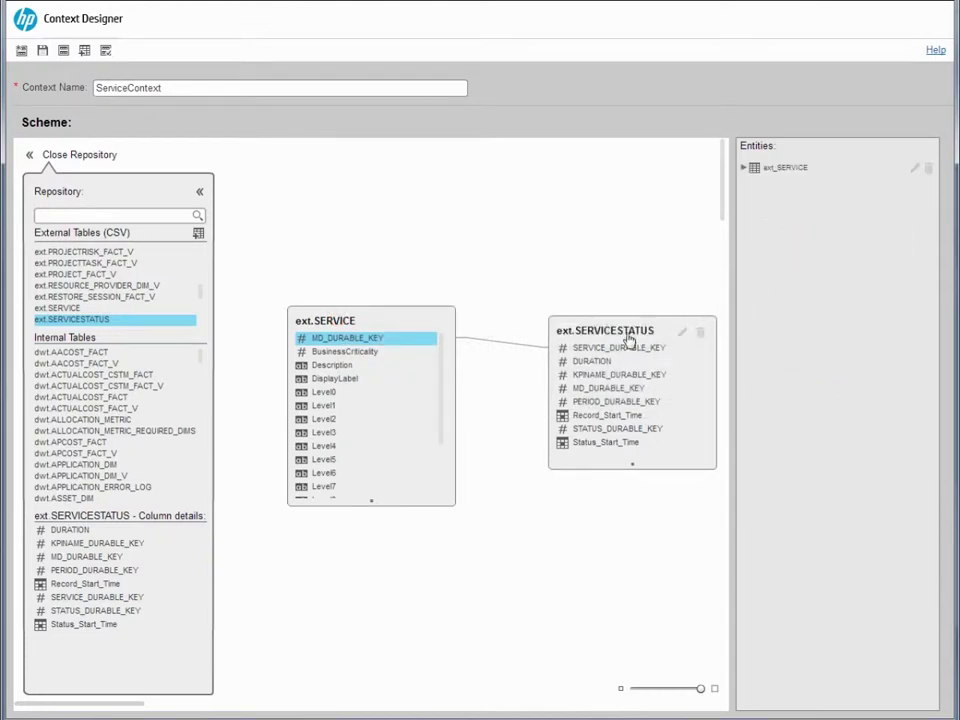
left_click_drag(602, 328, 797, 274)
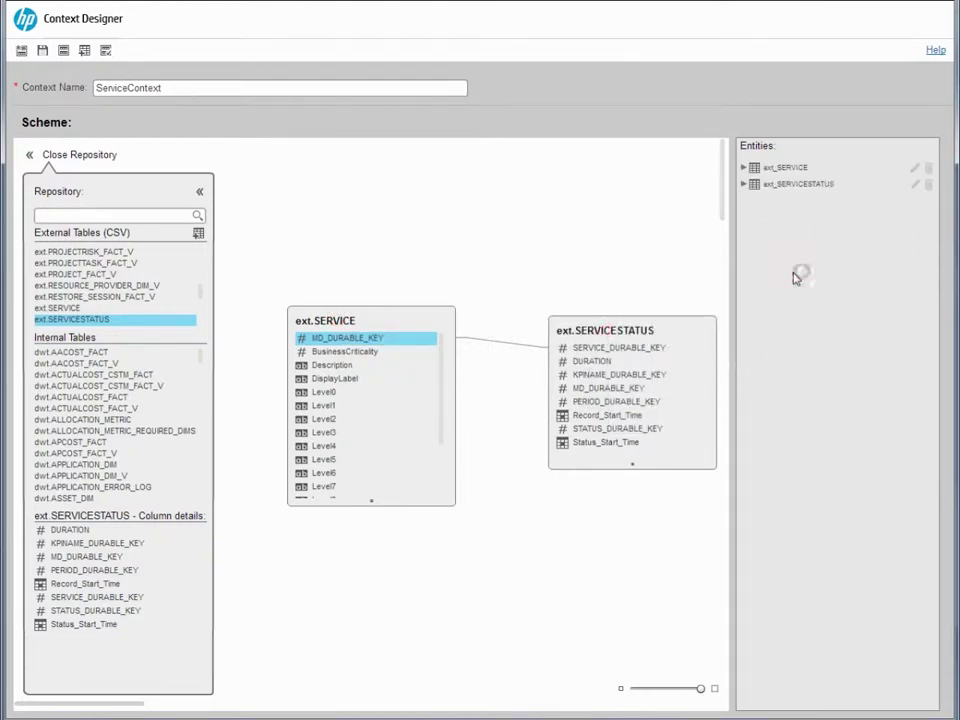
left_click(743, 167)
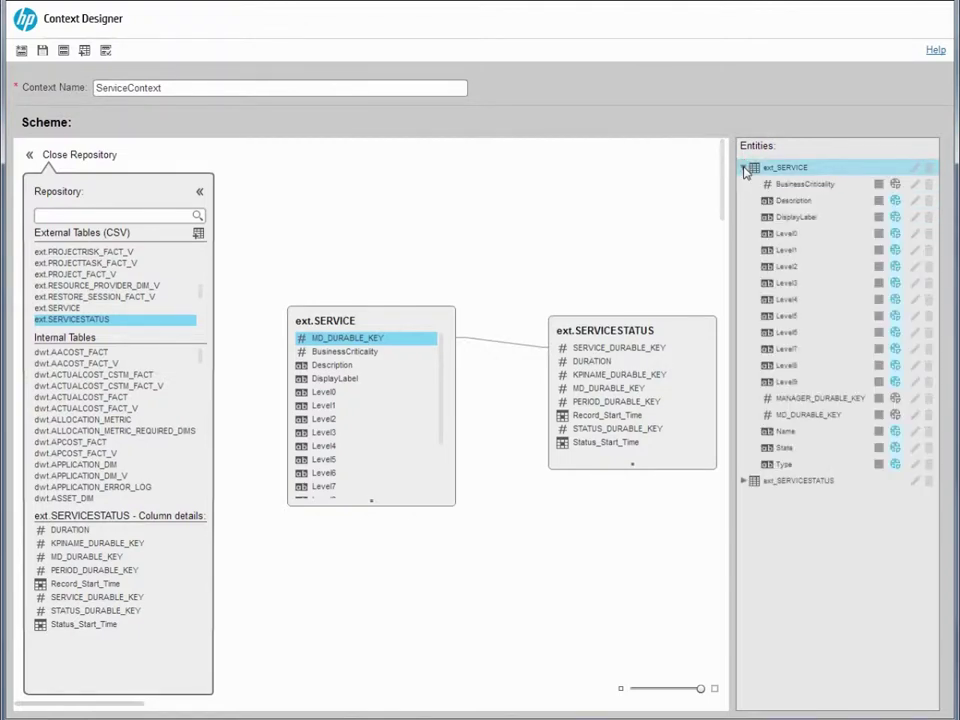
Remove MD_DURABLE_KEY and MANAGER_DURABLE_KEY from ext_SERVICE, then validate the context.
left_click(926, 417)
left_click(927, 398)
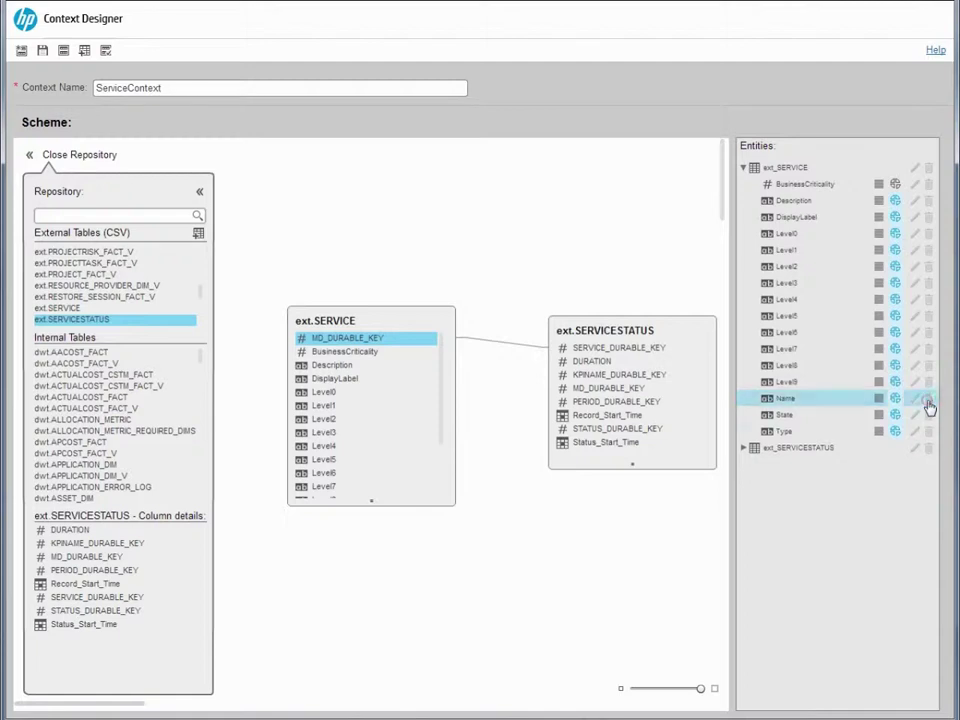
left_click(830, 431)
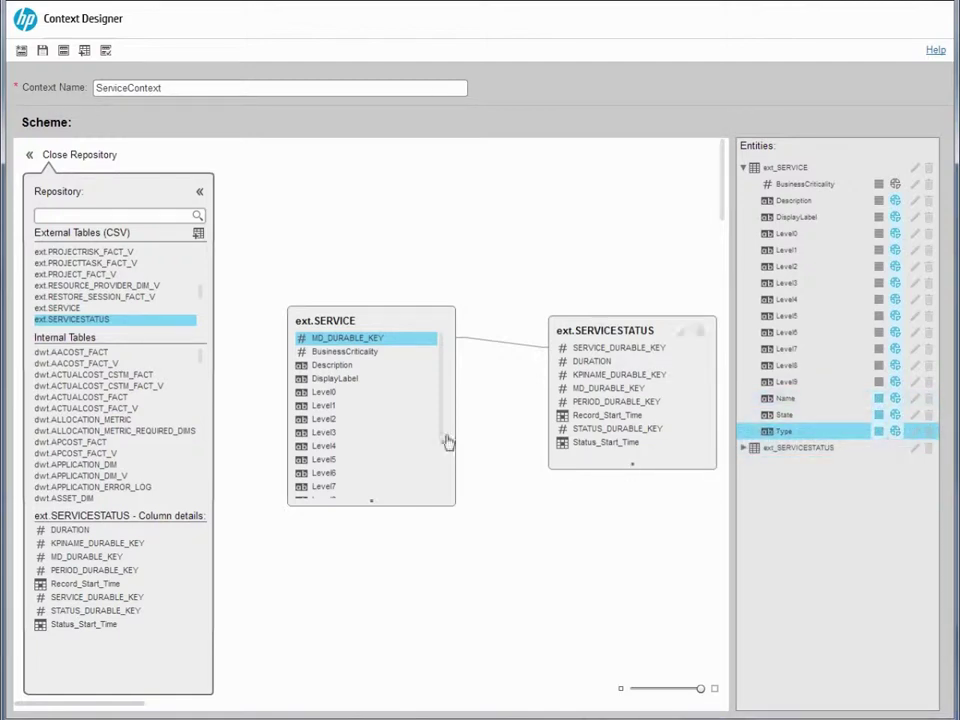
left_click(104, 51)
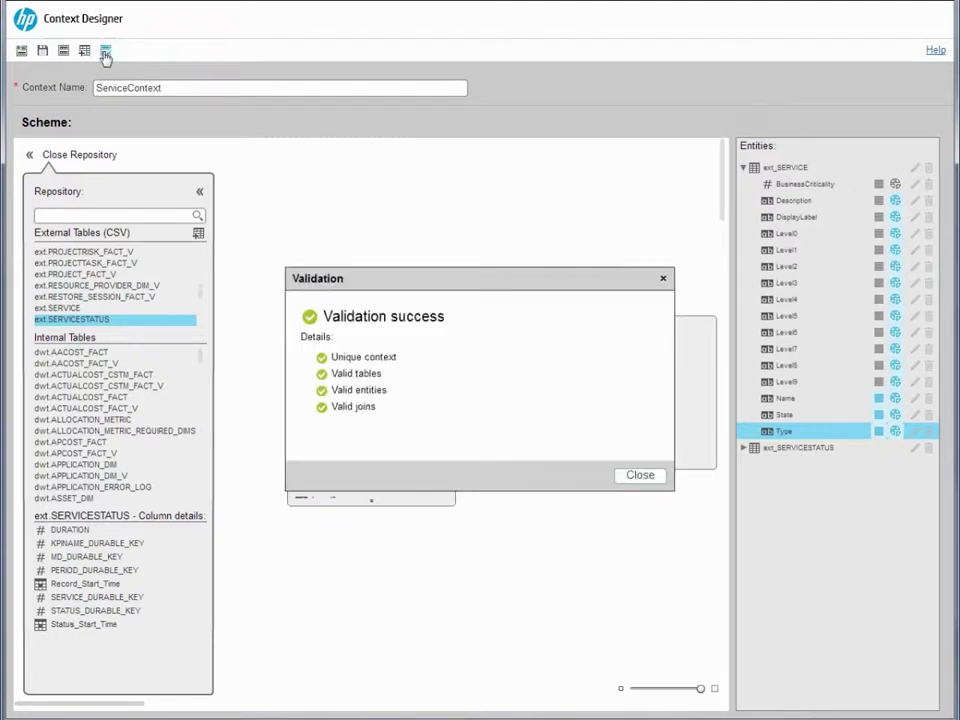
left_click(638, 475)
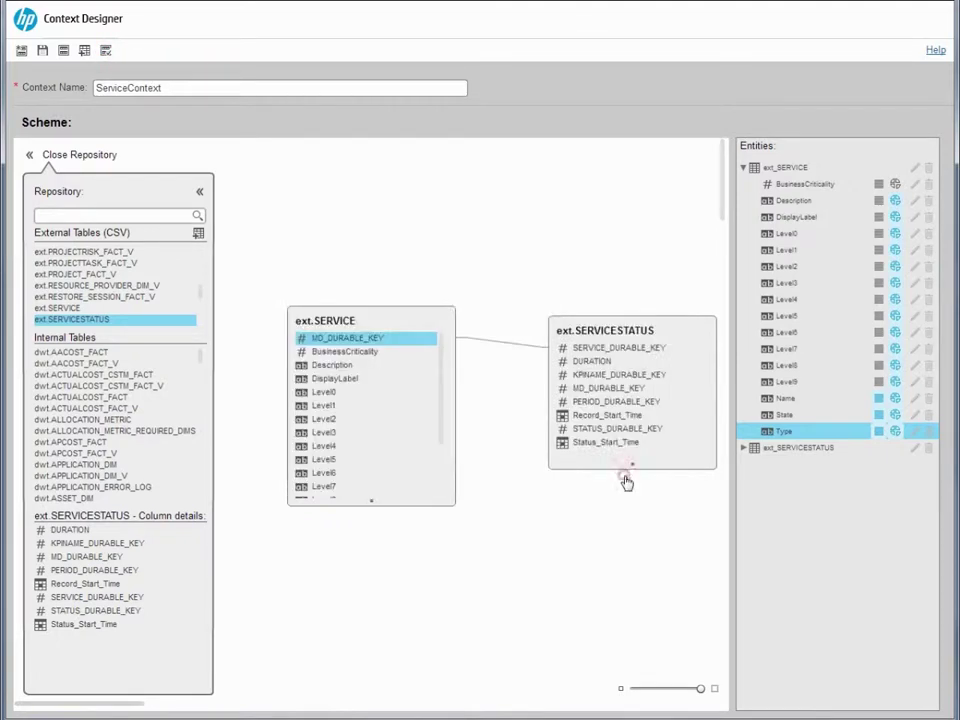
Save ServiceContext and confirm it appears in the Context Management list.
left_click(38, 50)
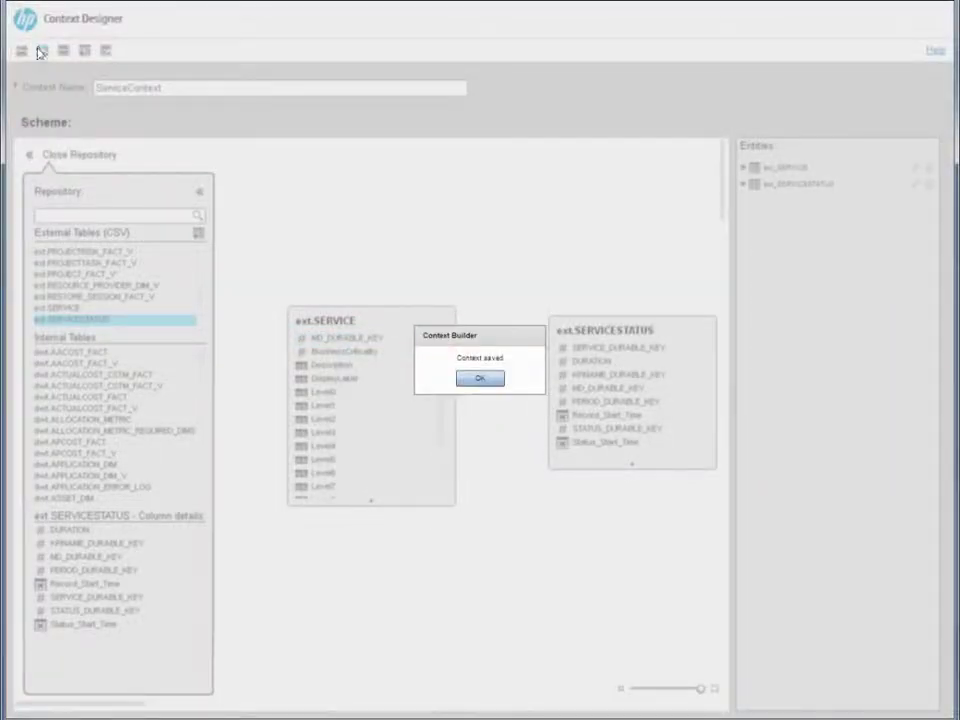
left_click(477, 380)
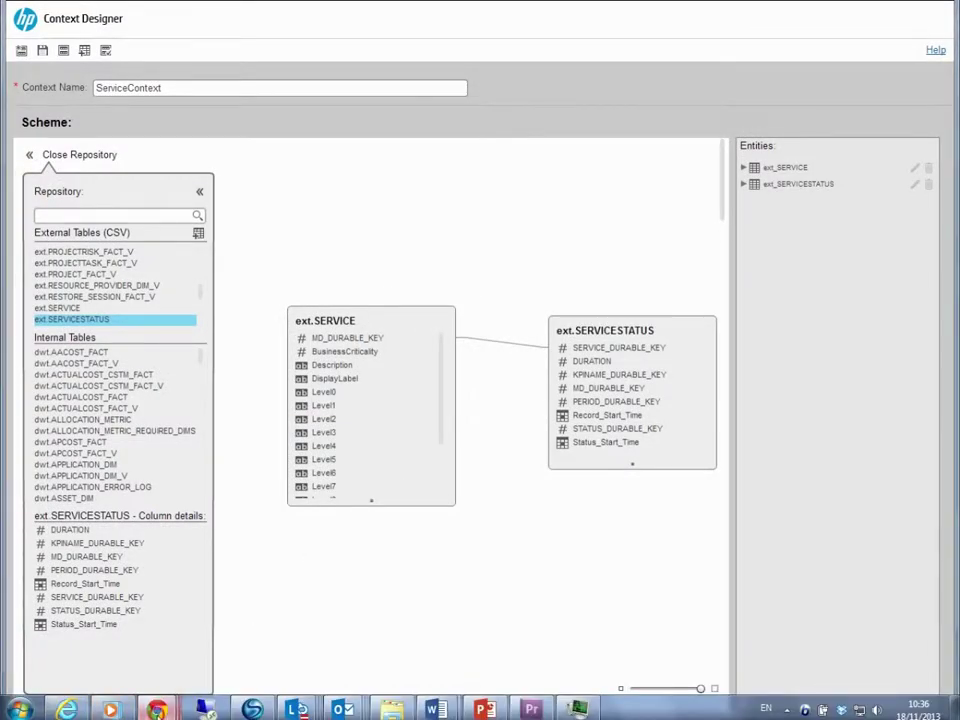
mouse_move(155, 709)
left_click(224, 665)
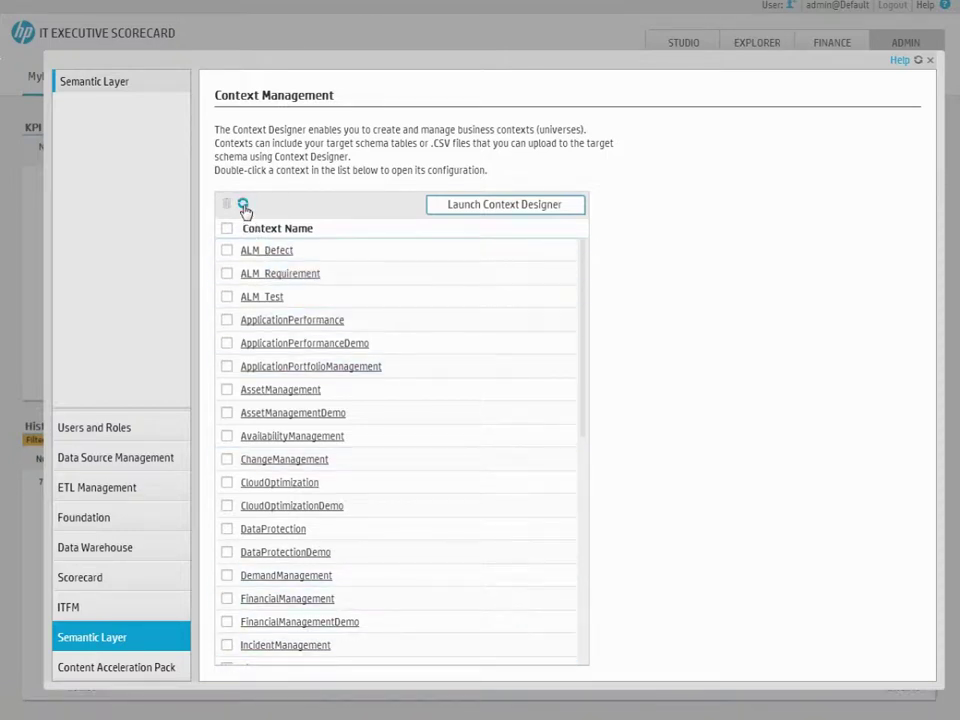
left_click_drag(582, 338, 580, 615)
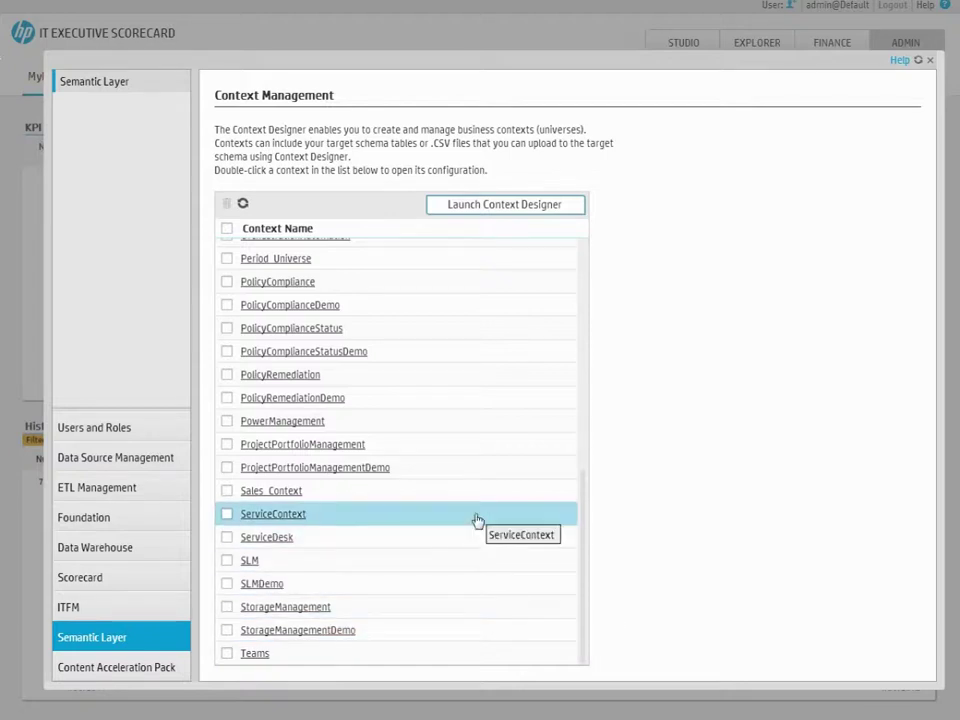
Create the Number of Business Services KPI with thresholds changed from 150 and 200 to 1500 and 2000.
left_click(680, 44)
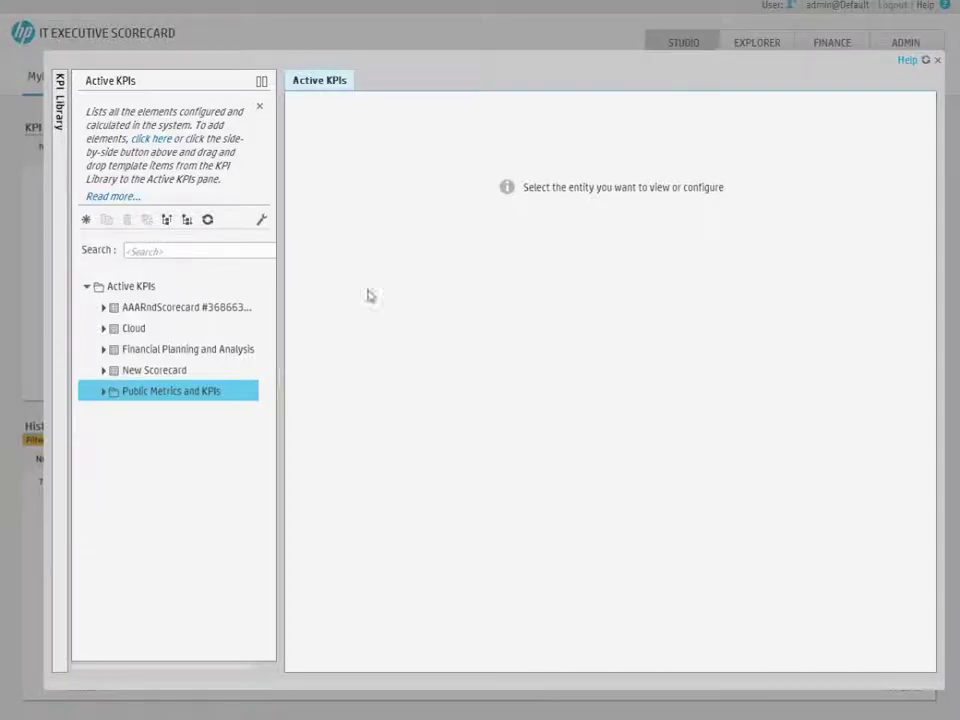
left_click(86, 220)
left_click(111, 264)
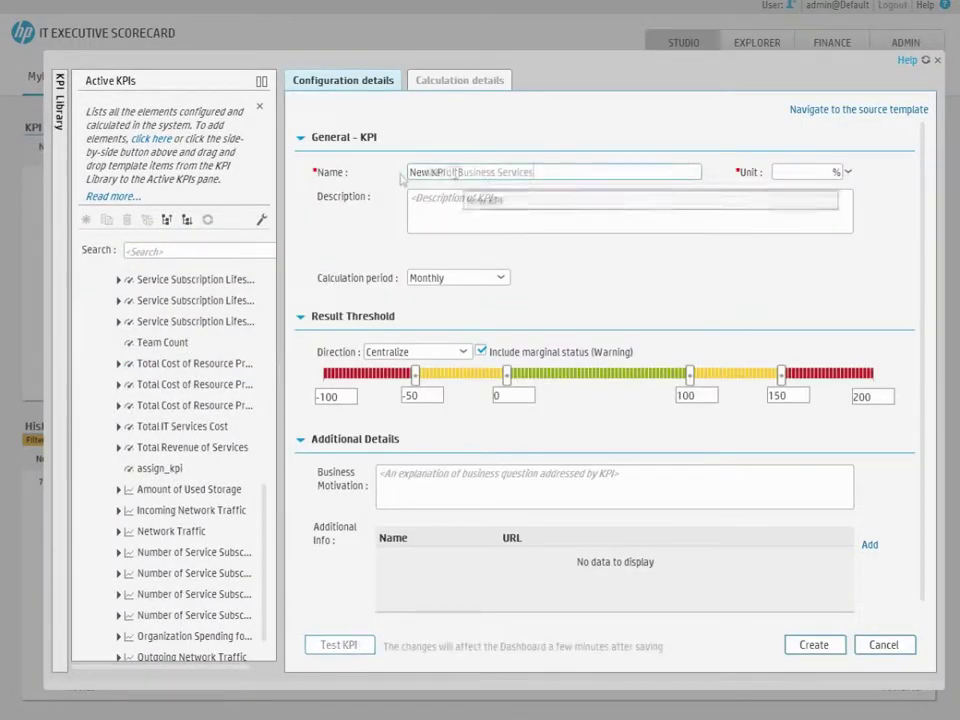
left_click(869, 396)
type("0")
left_click(510, 396)
type("0")
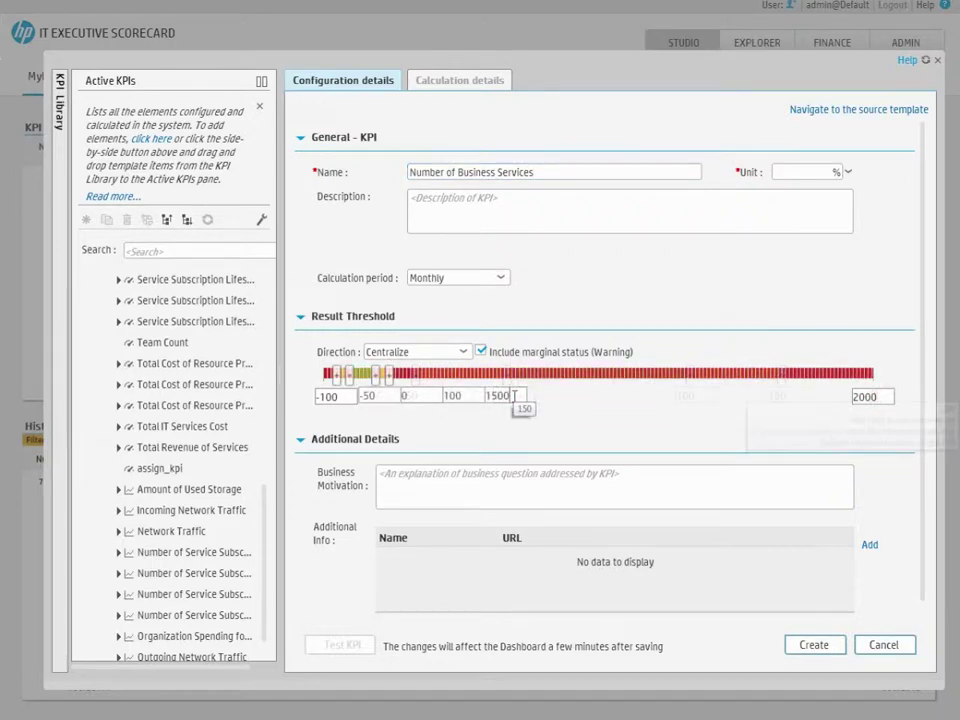
left_click(813, 645)
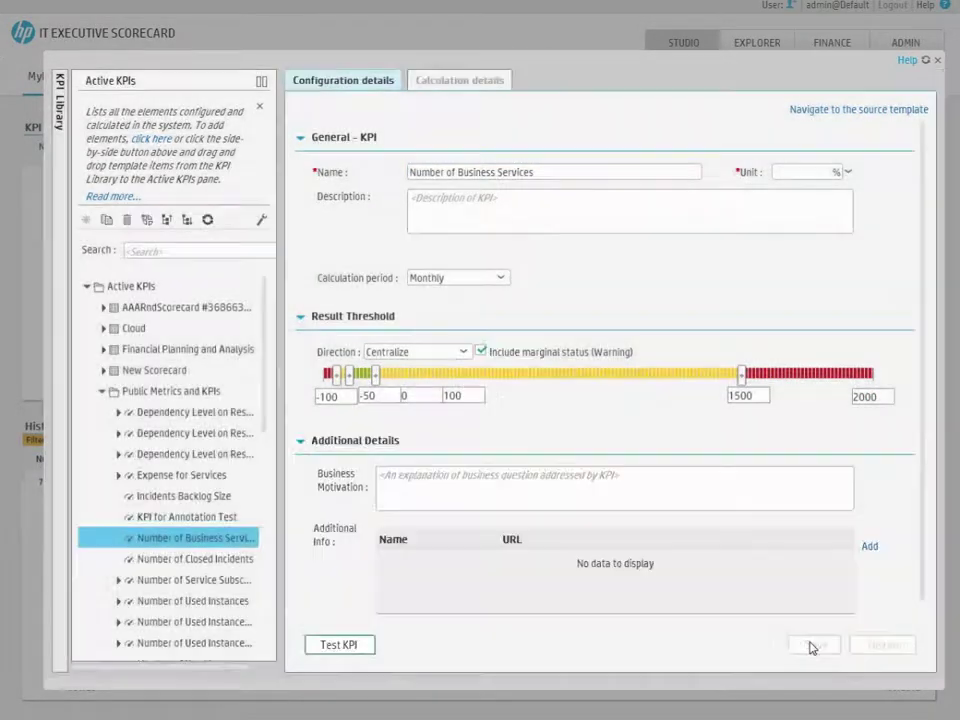
Set the KPI's business context to ServiceContext.
left_click(465, 85)
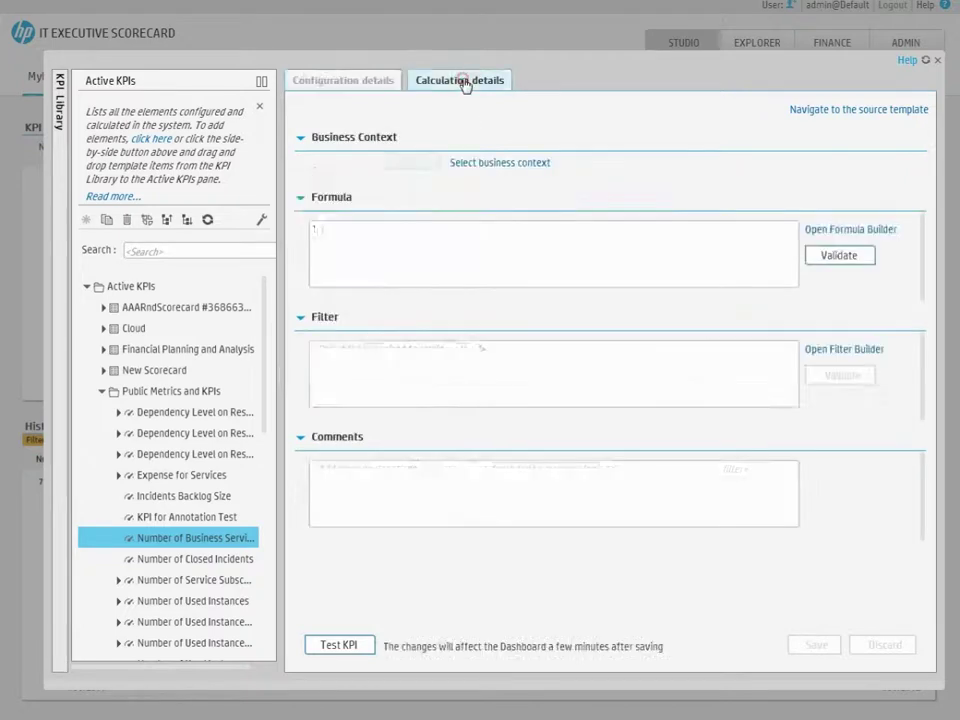
left_click(480, 163)
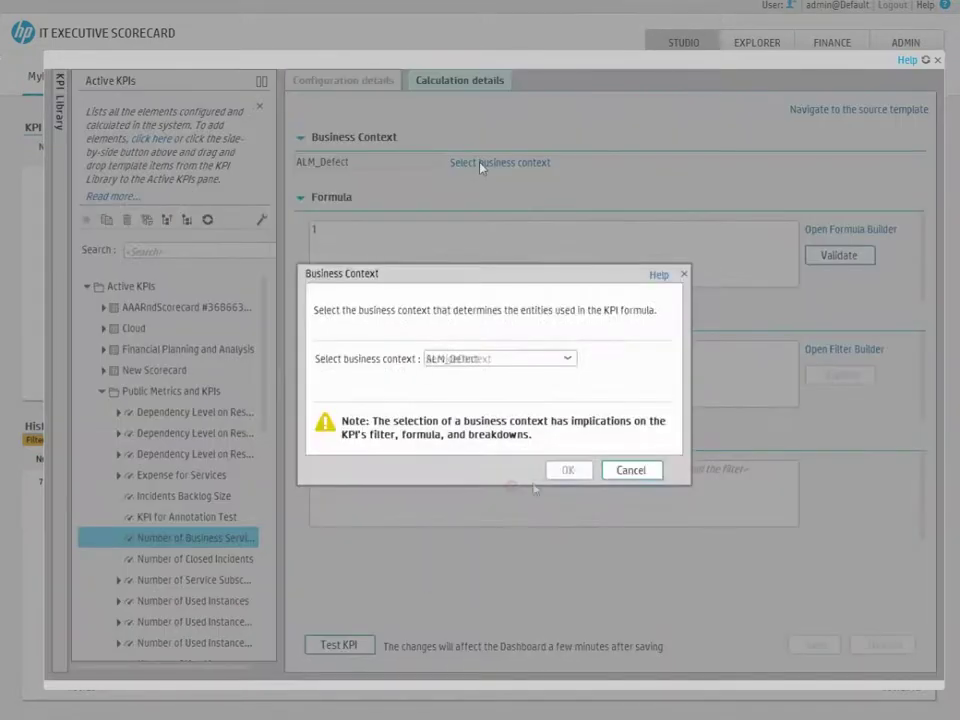
left_click(429, 356)
left_click(568, 467)
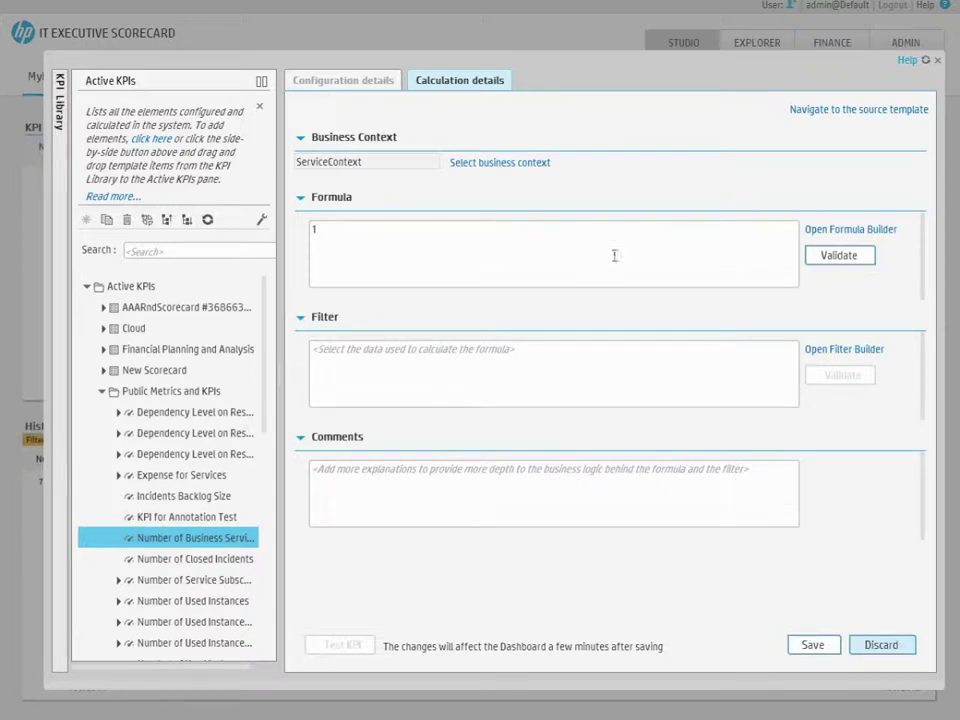
Build and test the formula COUNT(ext_SERVICESTATUS, ext_SERVICE.Type = 'Business Service').
left_click(852, 230)
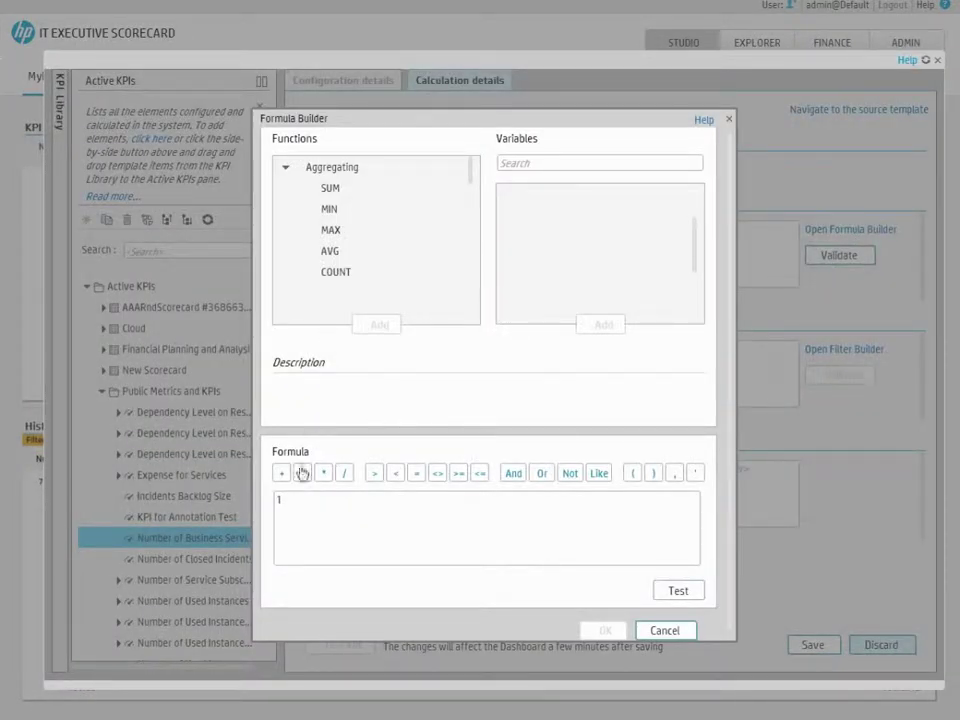
left_click(293, 500)
key("BackSpace")
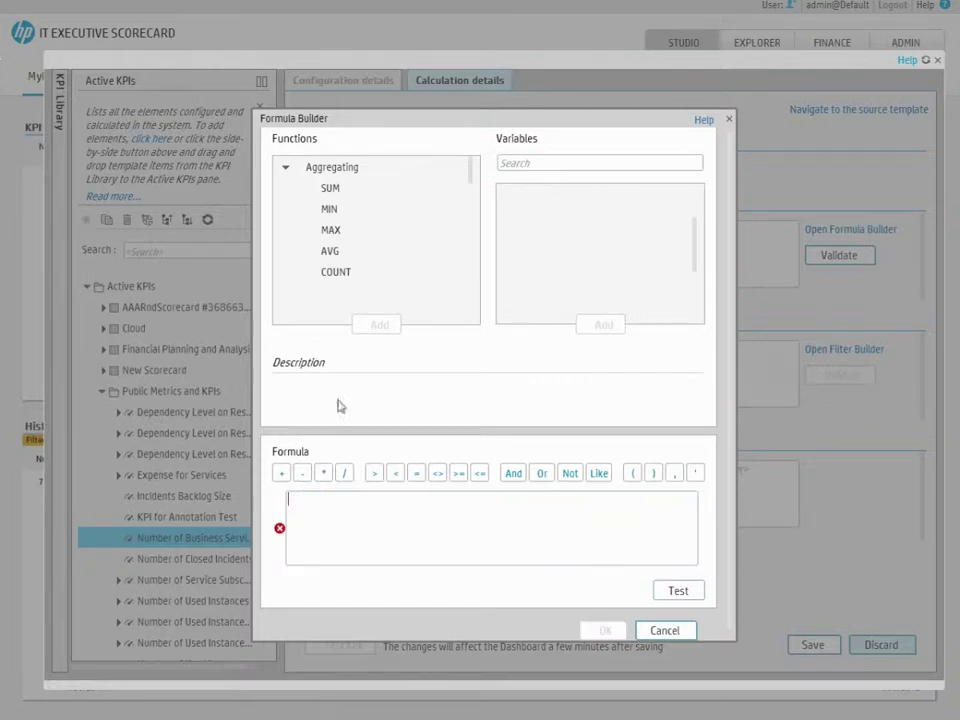
double_click(329, 272)
left_click_drag(690, 268, 697, 220)
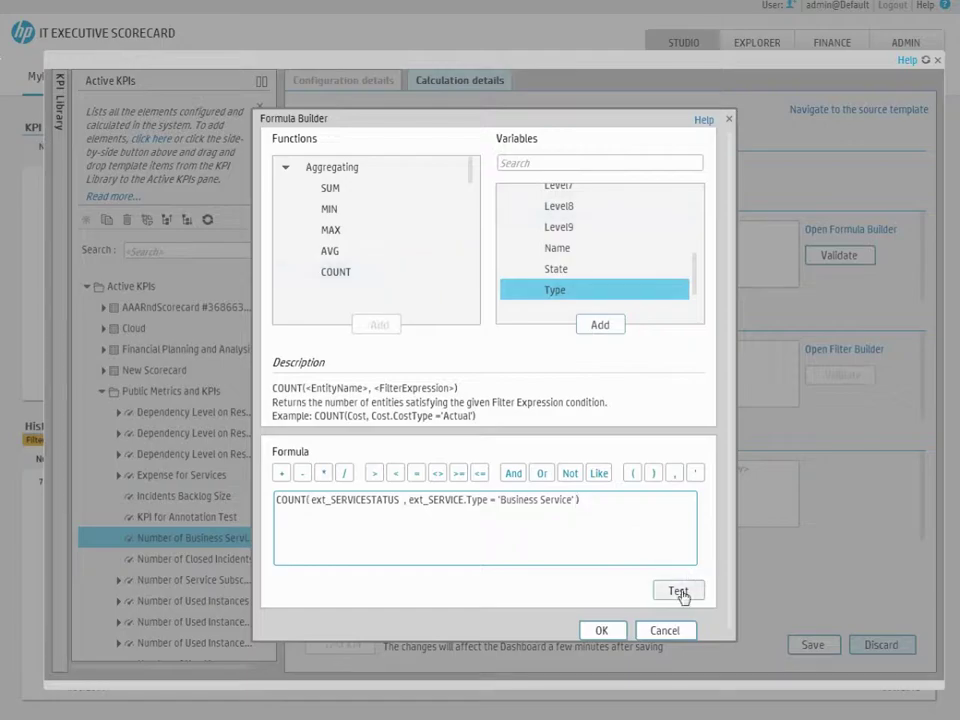
left_click(678, 591)
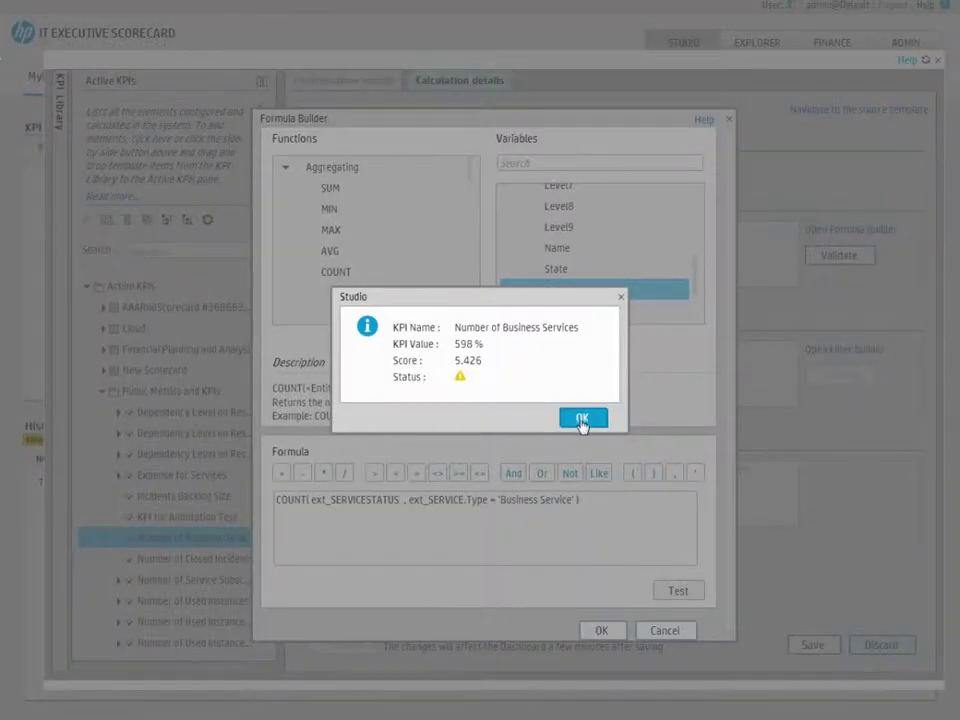
left_click(582, 421)
left_click(601, 630)
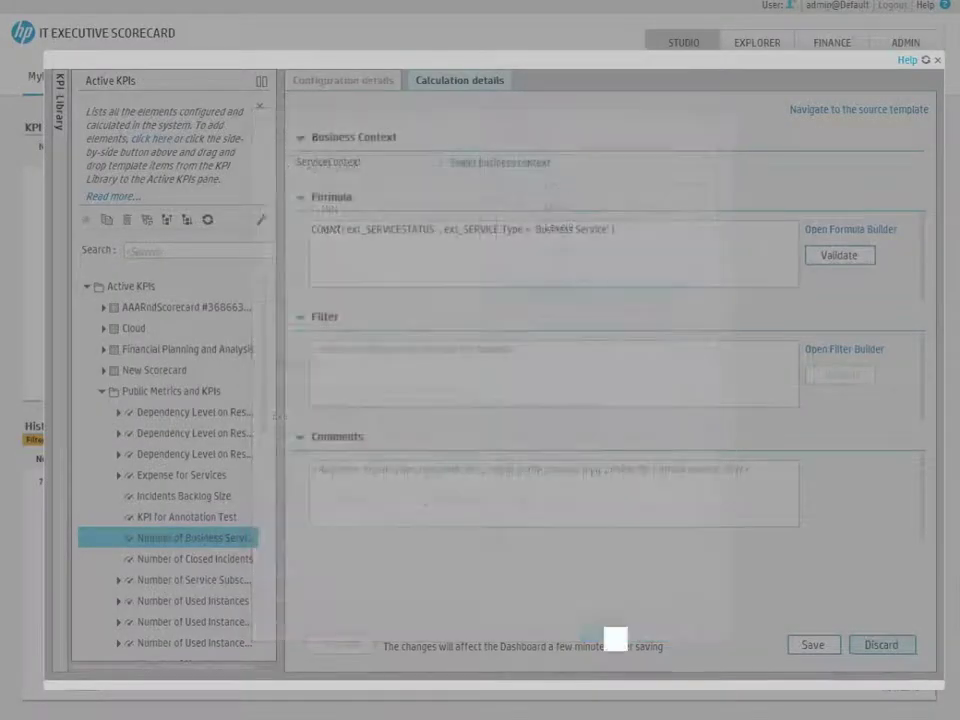
Save the KPI and test it, returning 598 with score 5.426.
left_click(813, 644)
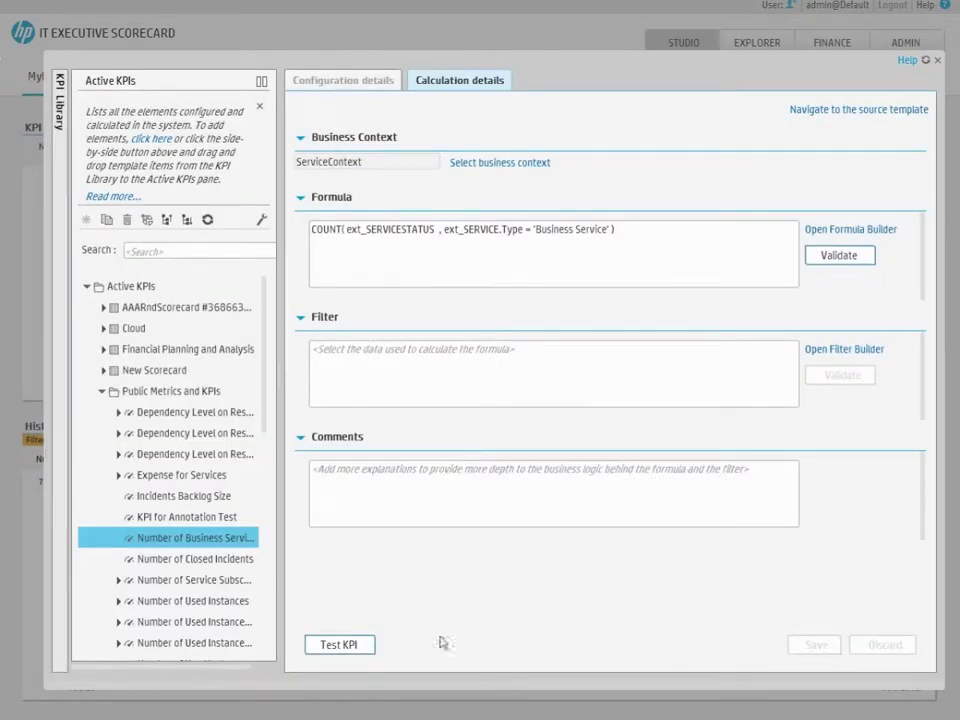
left_click(350, 651)
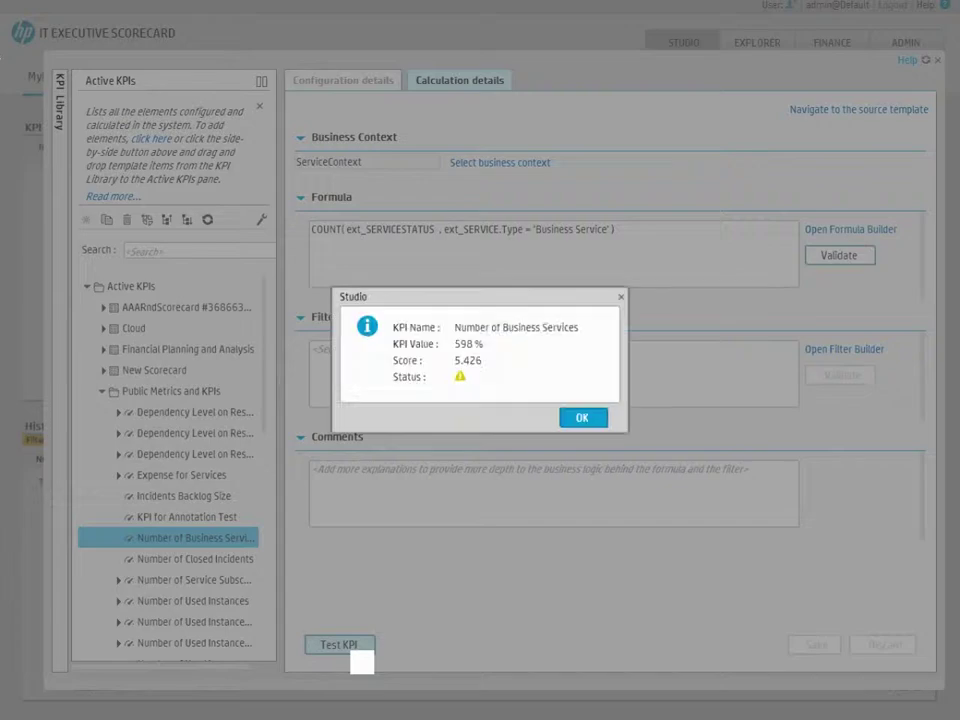
left_click(582, 417)
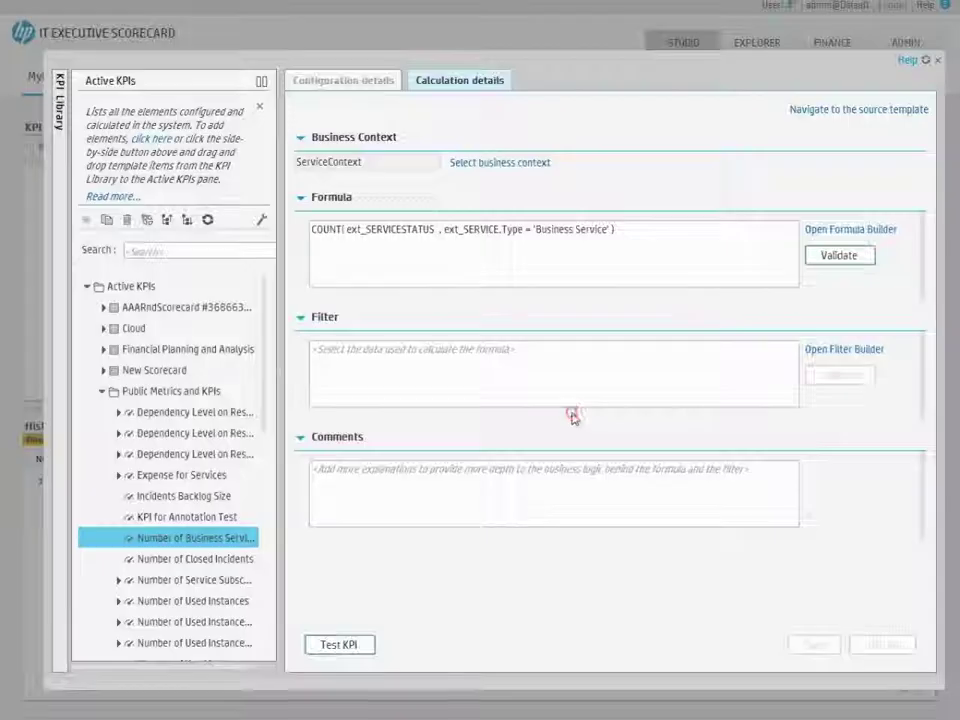
Run Calculate now from the wrench menu to compute the KPIs.
left_click(261, 220)
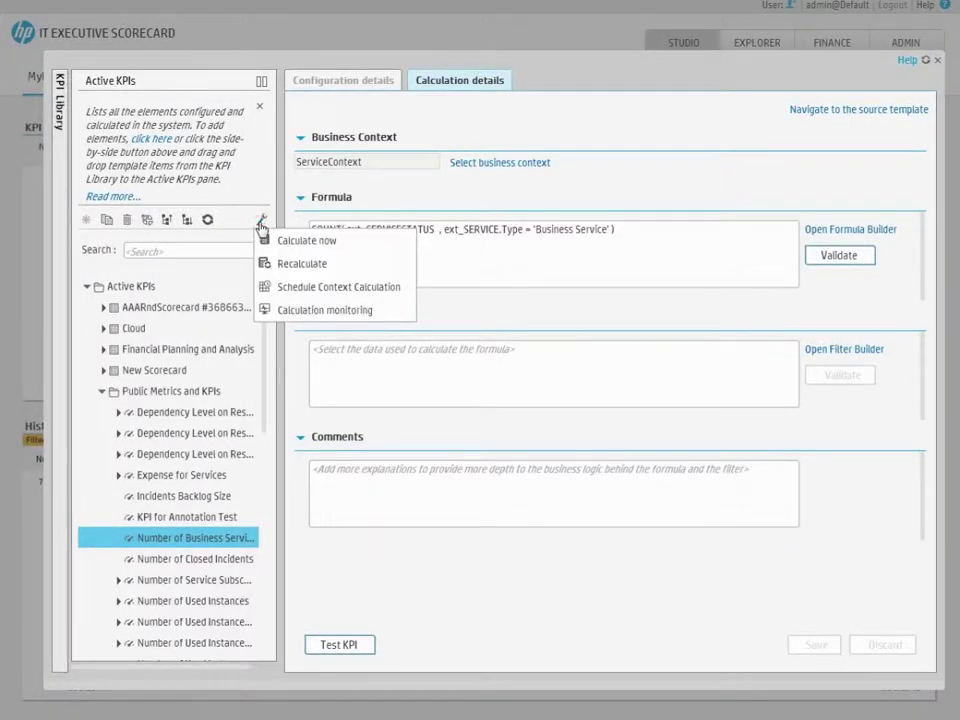
left_click(277, 240)
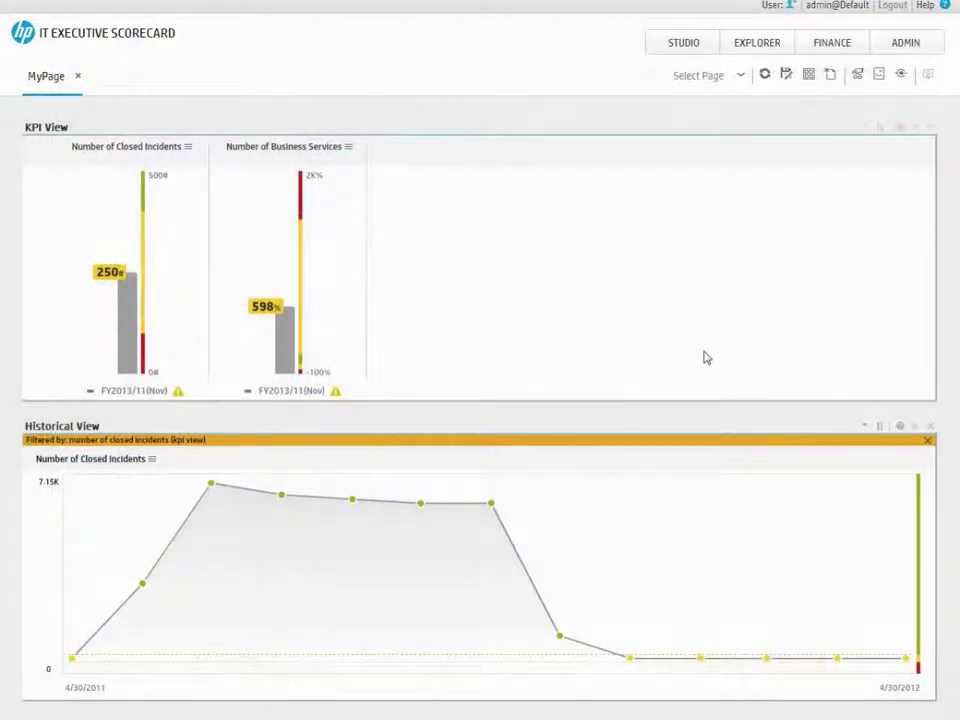